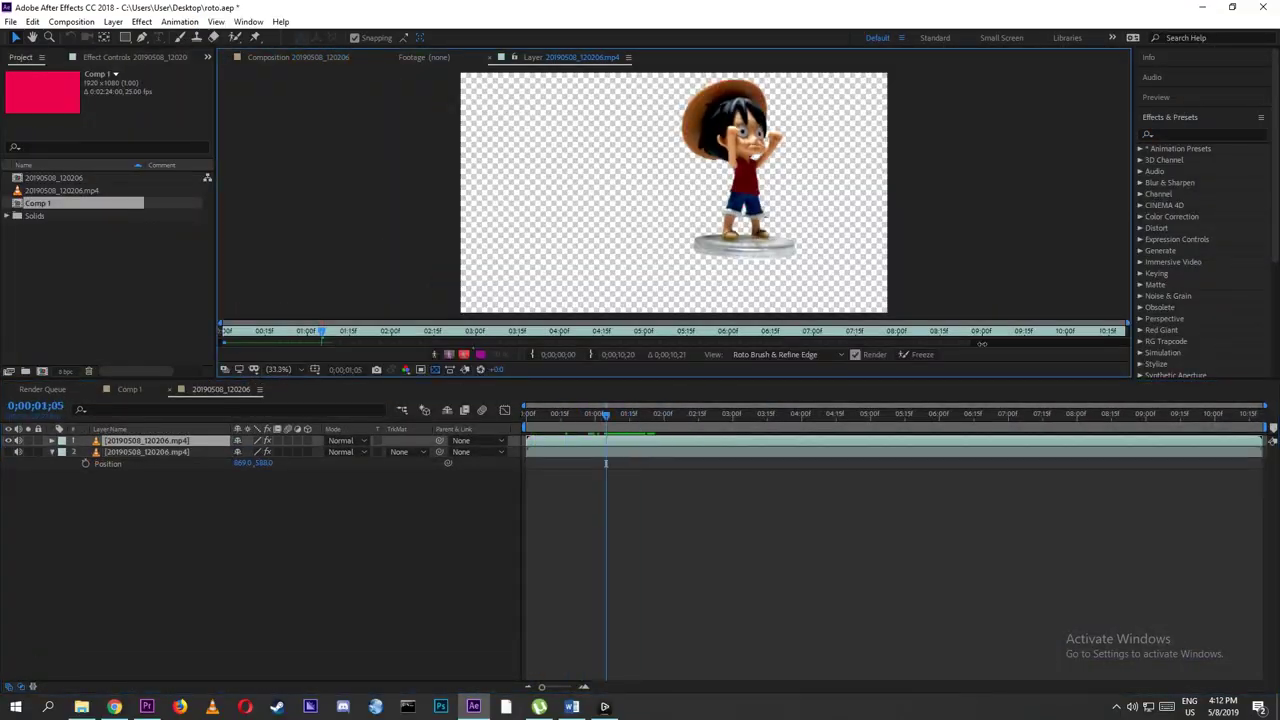
# Freeze the Roto Brush matte in After Effects so the toy figure stays cut out across the clip
pyautogui.click(920, 354)
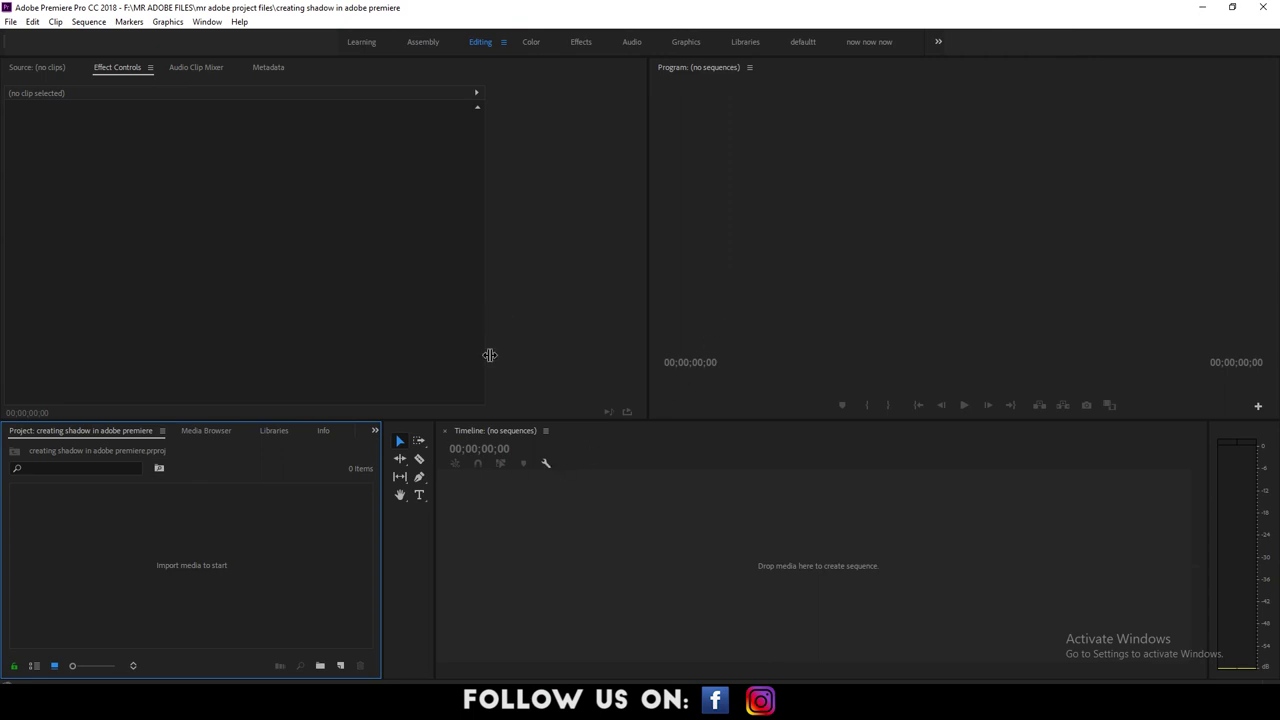
# Import the two toy clips, including back.avi, into the Premiere Pro project
pyautogui.click(10, 21)
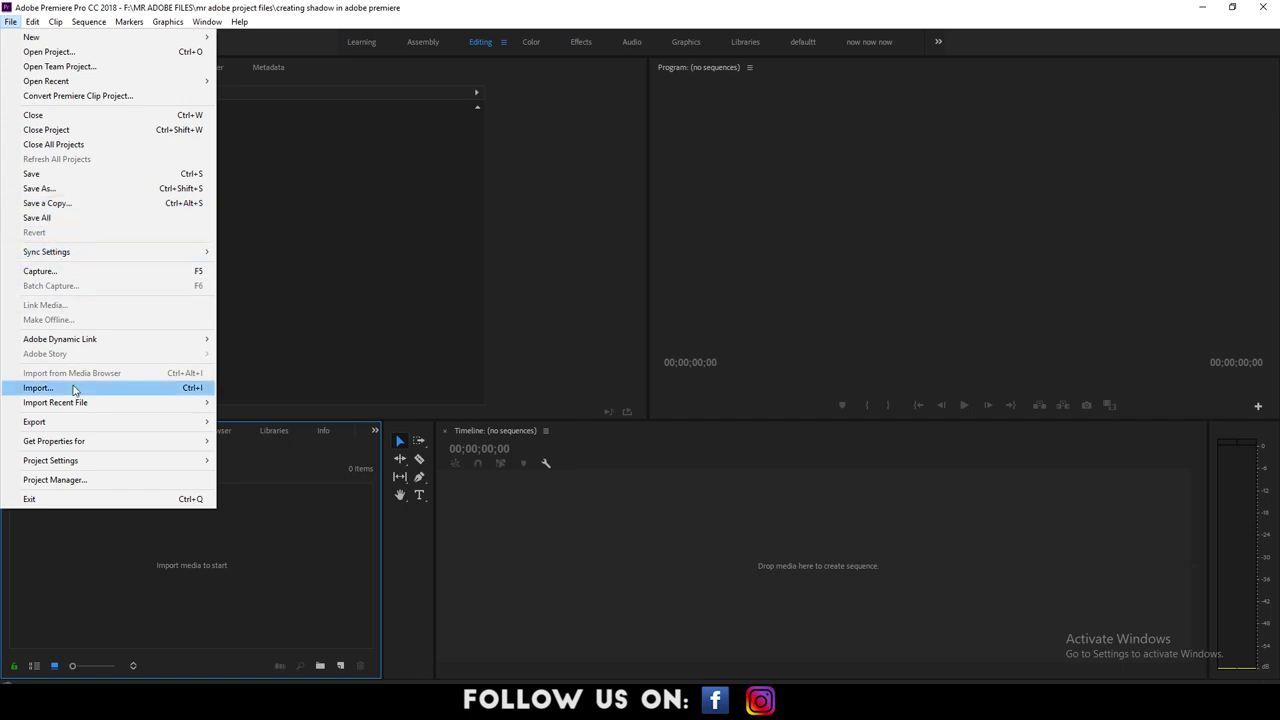
pyautogui.click(38, 387)
pyautogui.click(1145, 675)
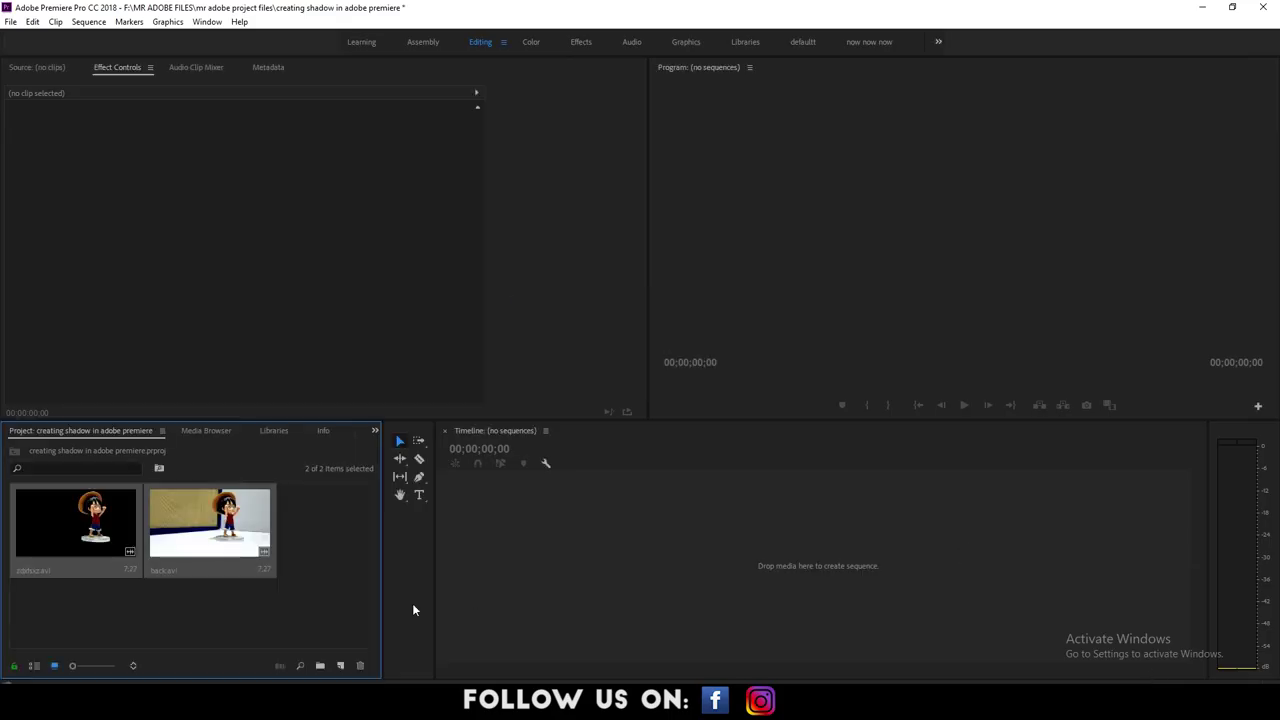
# Rename the clips 'background' and 'foreground'
pyautogui.rightClick(218, 545)
pyautogui.click(288, 322)
pyautogui.write('background')
pyautogui.press('Tab')
pyautogui.write('foregro')
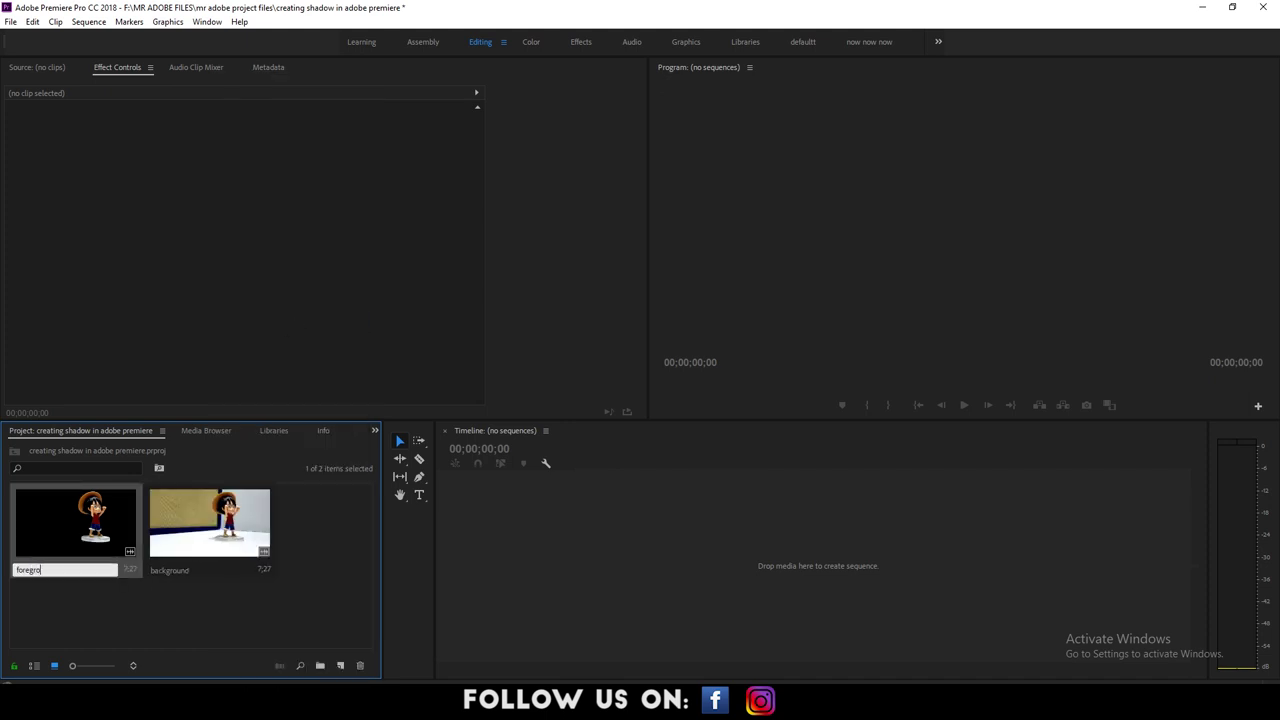
pyautogui.write('und')
pyautogui.press('Tab')
pyautogui.click(177, 629)
# Create a new sequence from the background clip and scrub through it
pyautogui.click(224, 530)
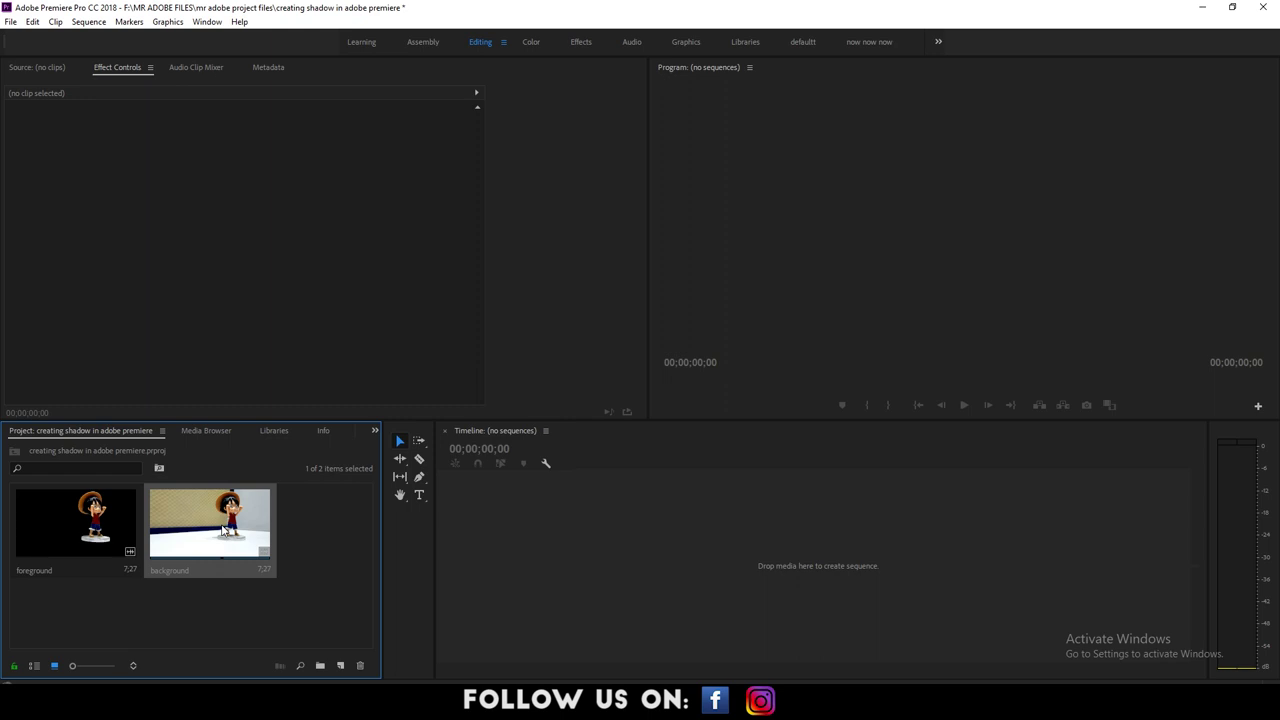
pyautogui.moveTo(224, 530); pyautogui.dragTo(340, 665)
pyautogui.moveTo(634, 462); pyautogui.dragTo(680, 462)
# Delete the background clip's audio and return to the sequence start
pyautogui.keyDown('alt'); pyautogui.click(715, 573); pyautogui.keyUp('alt')
pyautogui.press('Delete')
pyautogui.click(597, 462)
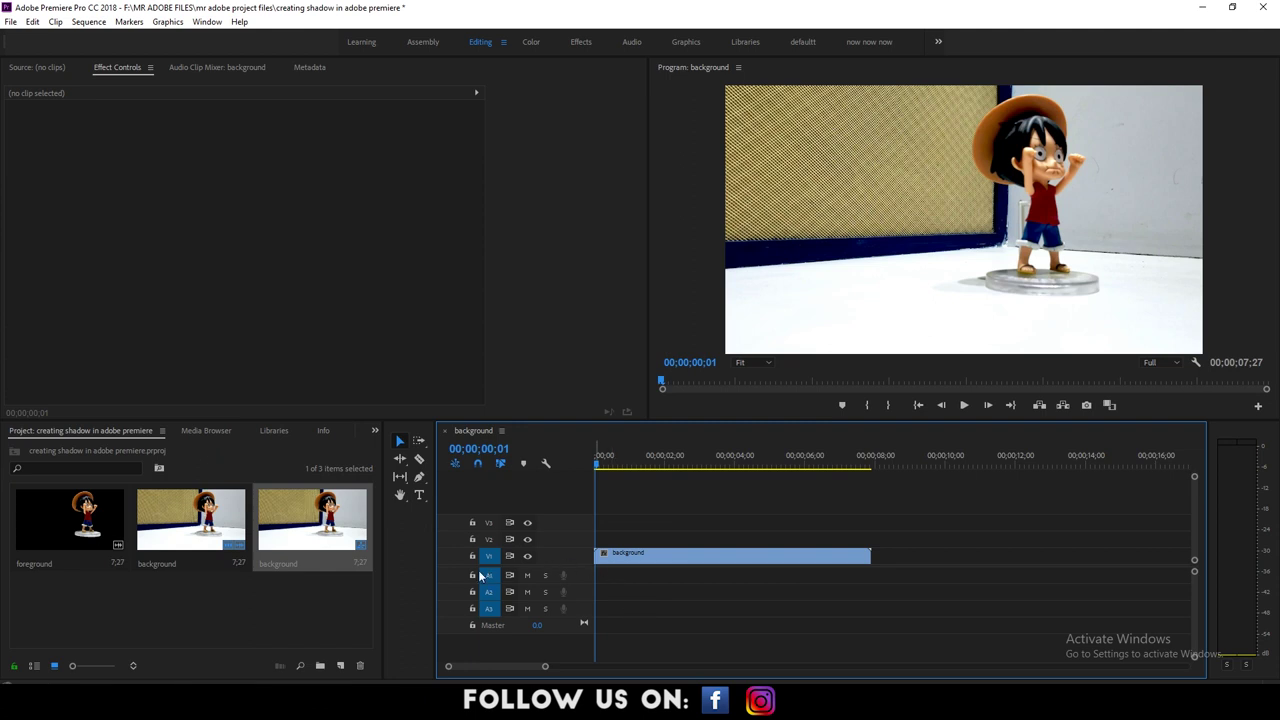
pyautogui.click(183, 623)
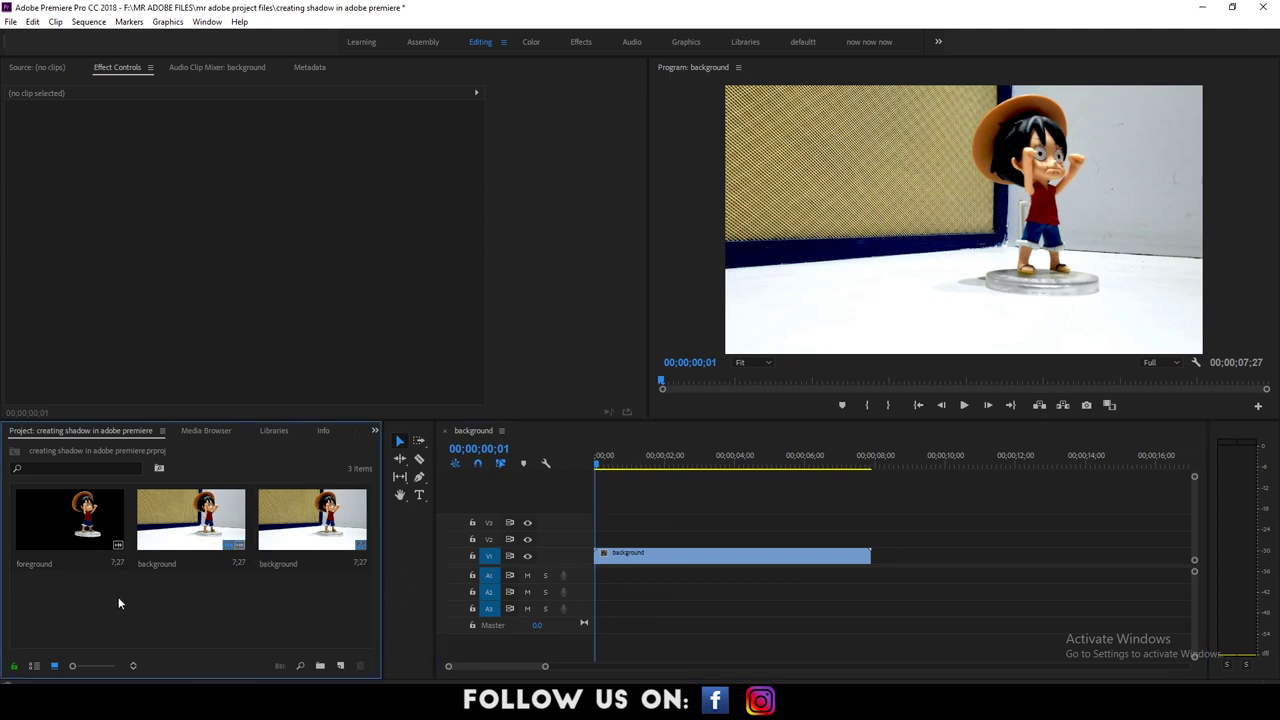
# Place the foreground clip on V2 above the background and delete its audio
pyautogui.doubleClick(66, 532)
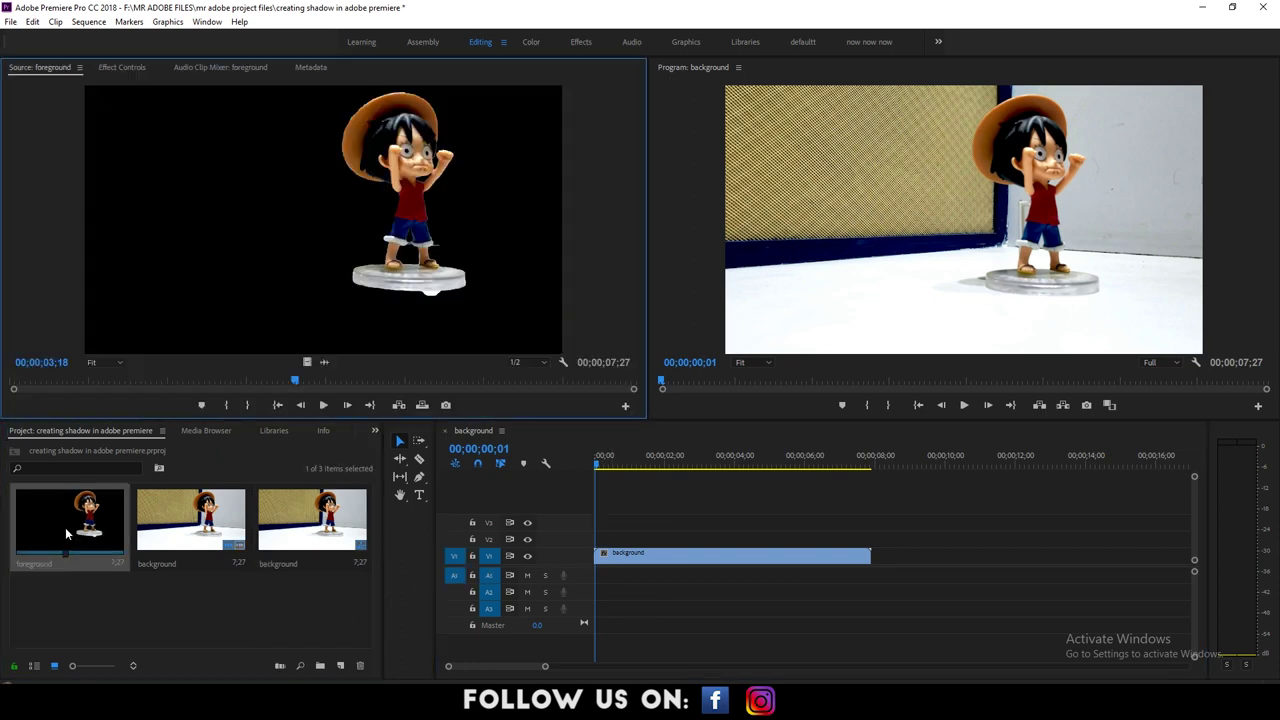
pyautogui.moveTo(65, 527); pyautogui.dragTo(555, 545)
pyautogui.click(666, 593)
pyautogui.press('Delete')
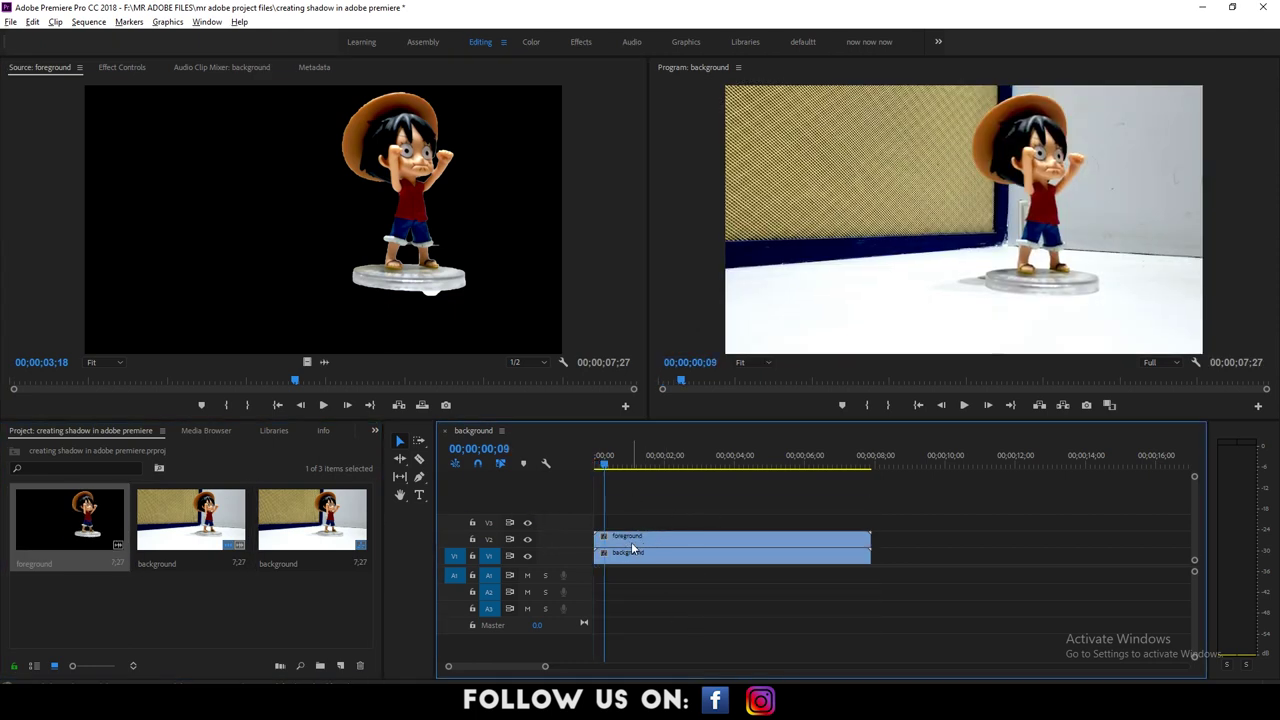
# Duplicate the V2 foreground clip onto track V3
pyautogui.click(631, 540)
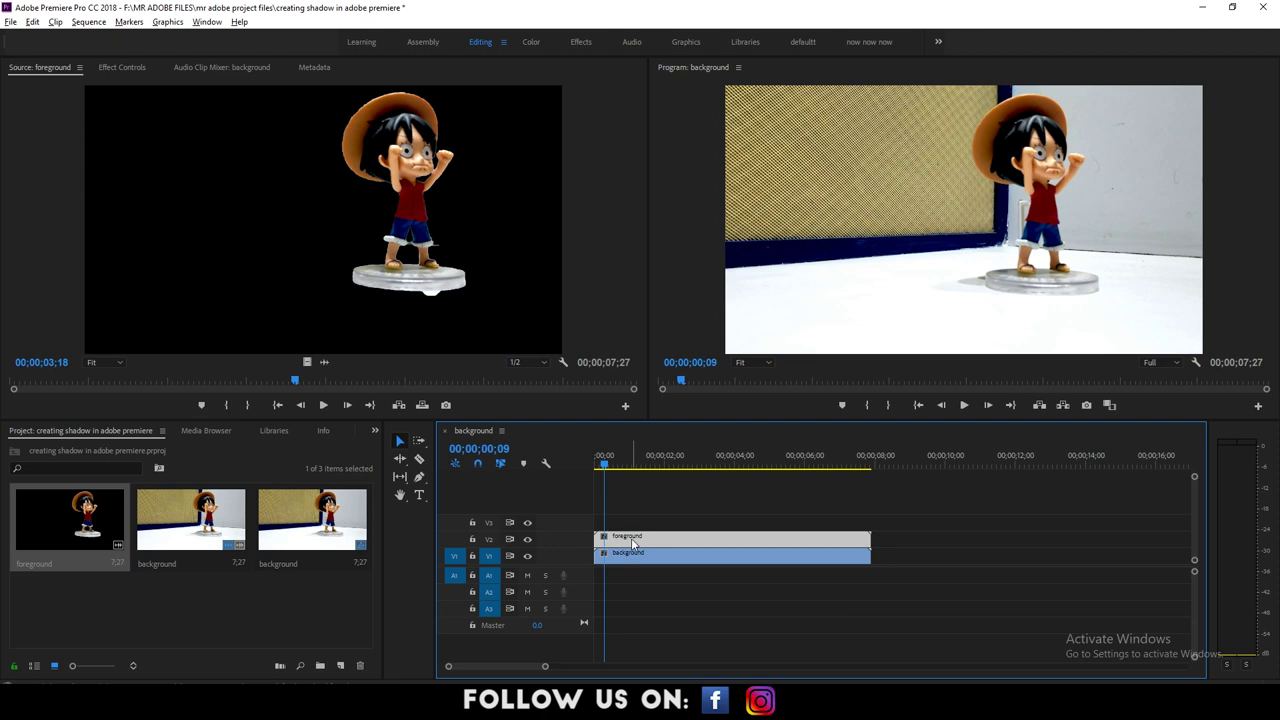
pyautogui.moveTo(631, 538); pyautogui.dragTo(631, 532)
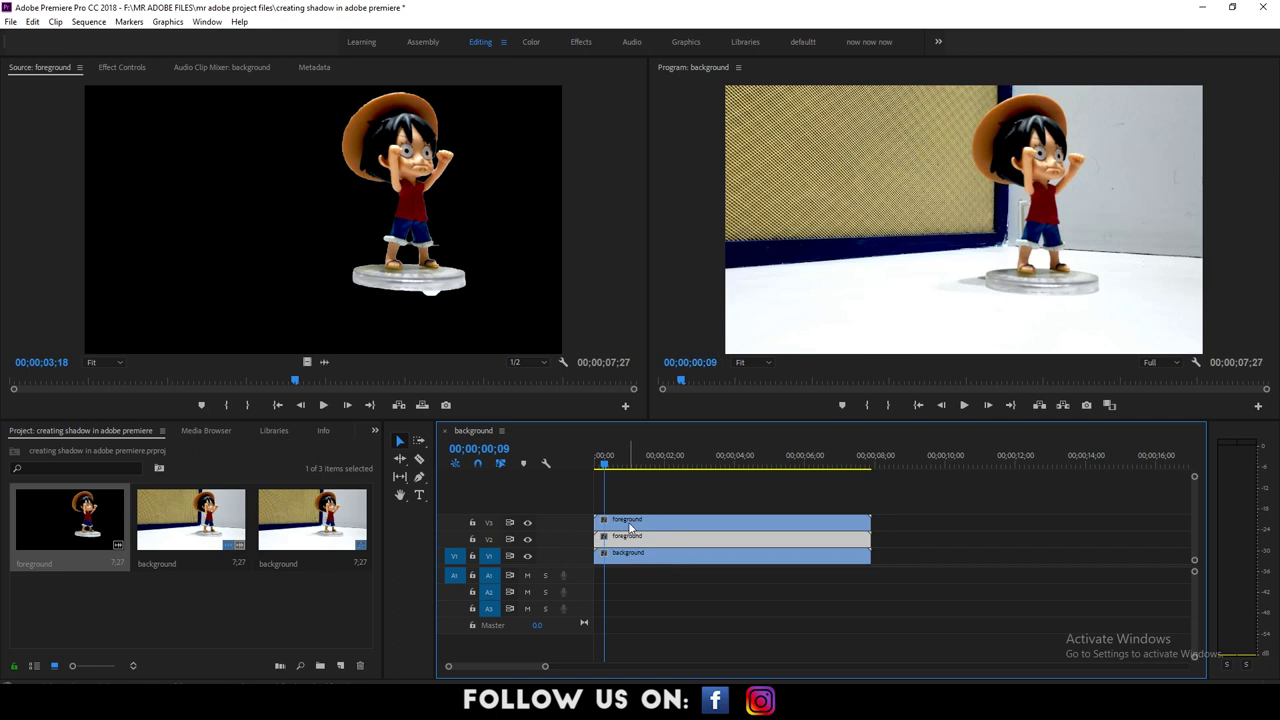
pyautogui.moveTo(610, 469); pyautogui.dragTo(645, 470)
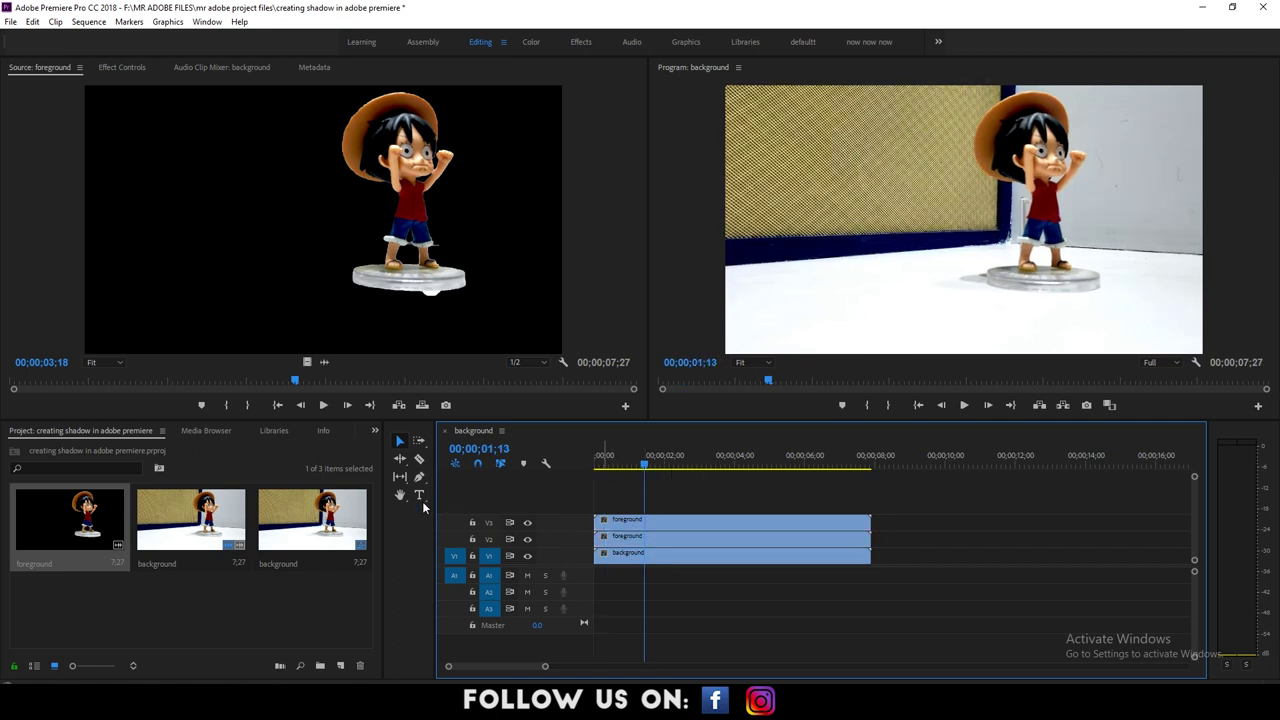
# Search the Effects panel for 'basic' and apply Basic 3D to the V2 foreground copy
pyautogui.click(373, 431)
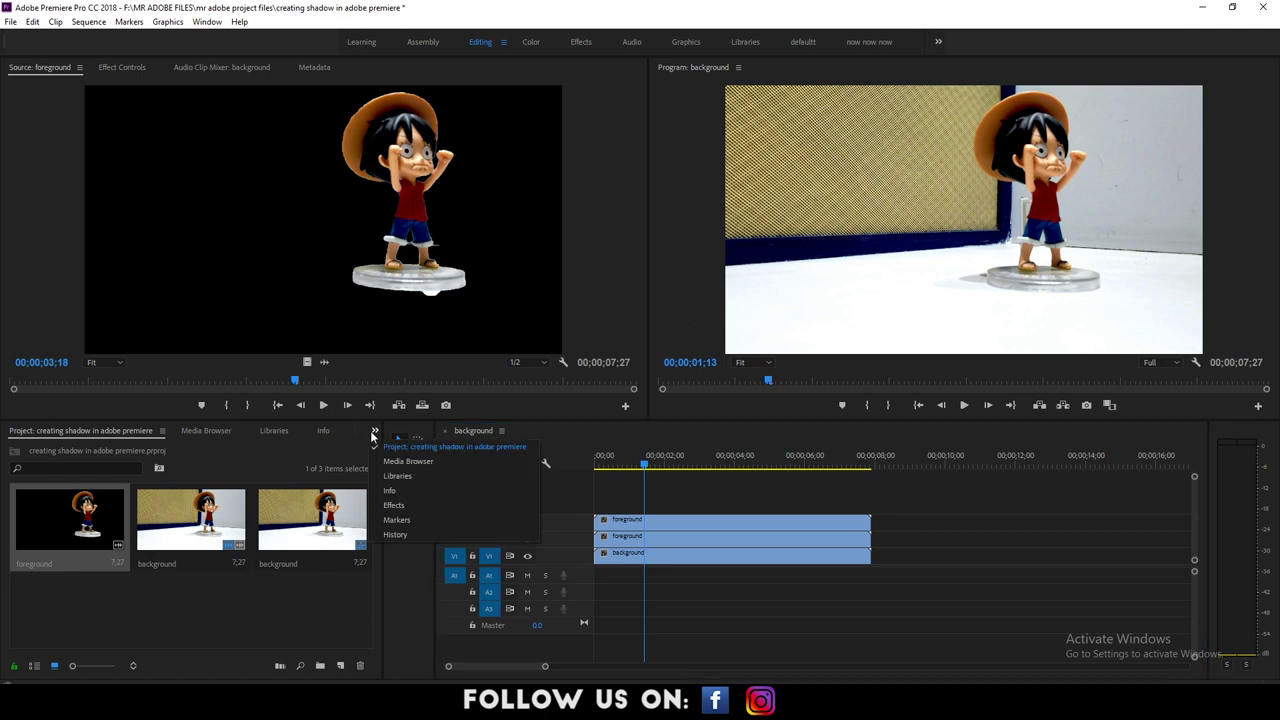
pyautogui.click(393, 505)
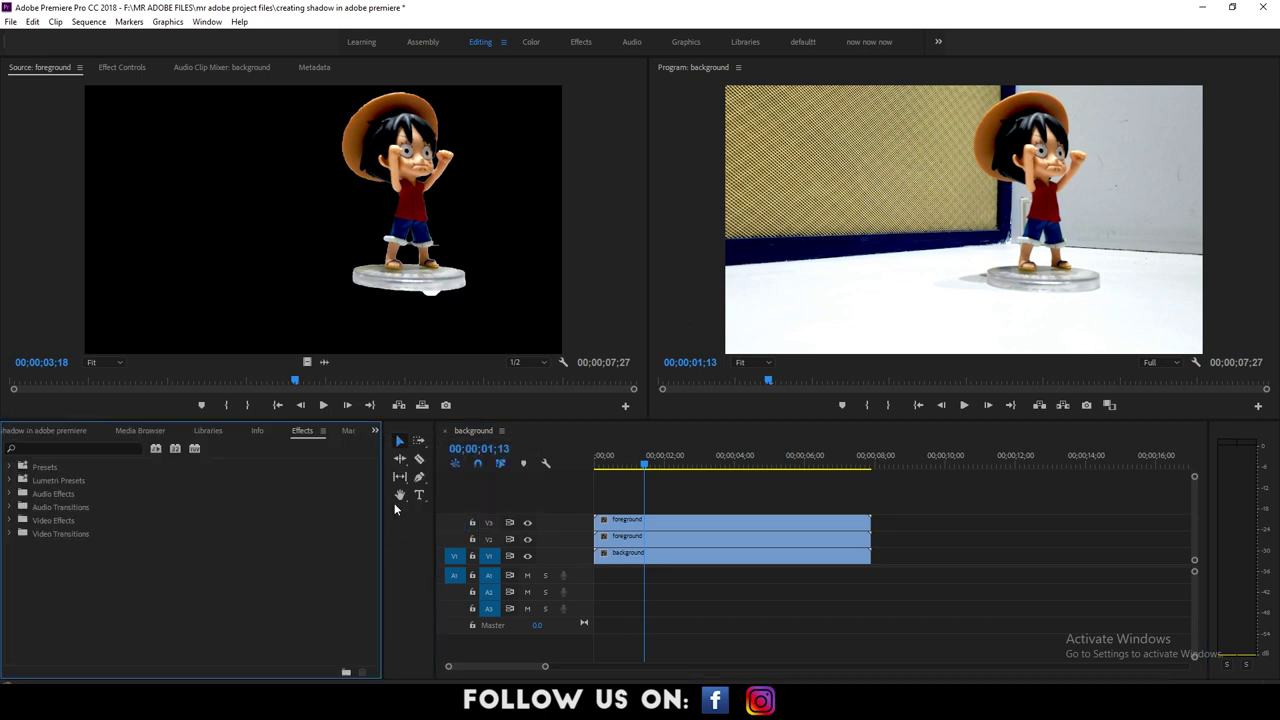
pyautogui.click(66, 448)
pyautogui.write('basic 3d')
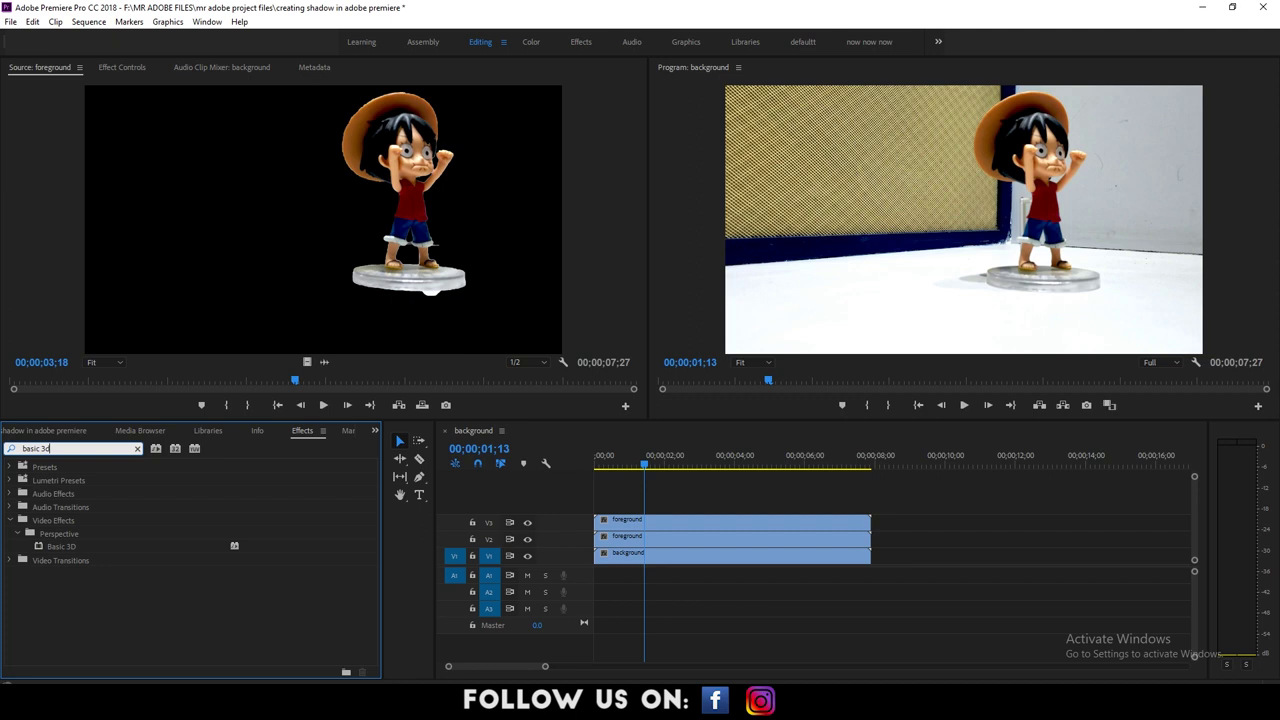
pyautogui.click(62, 547)
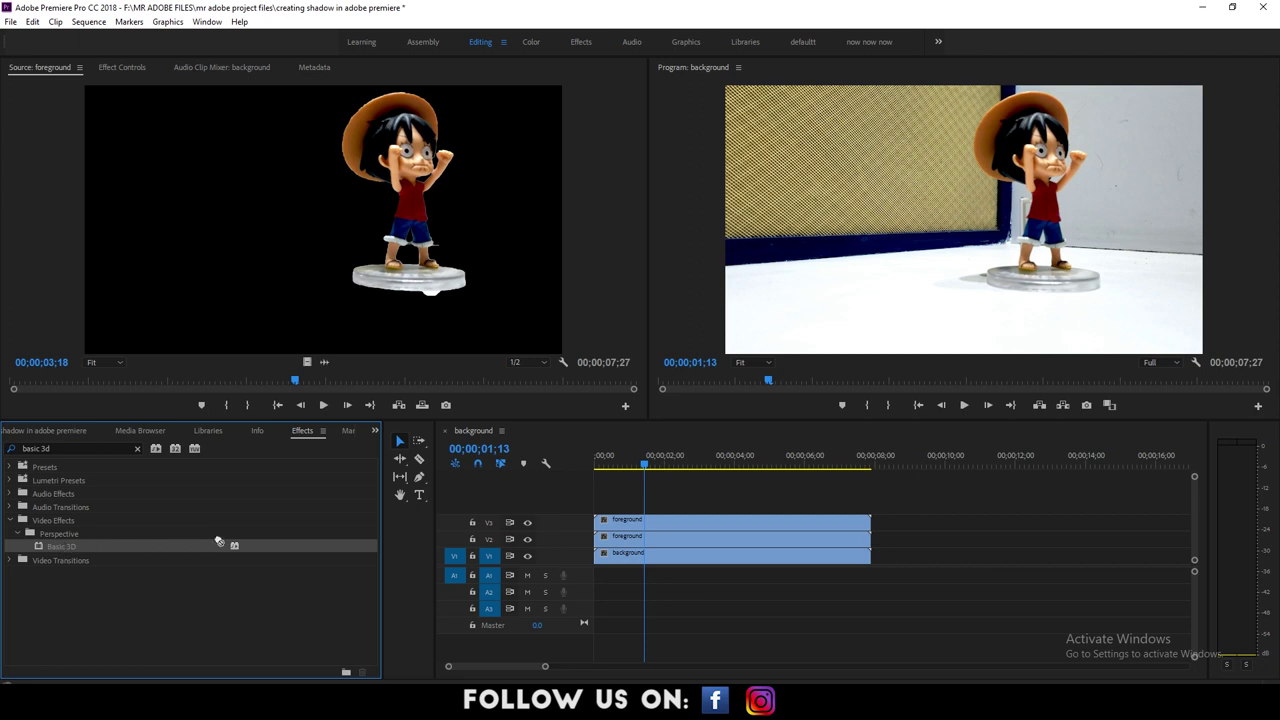
pyautogui.moveTo(384, 527); pyautogui.dragTo(446, 521)
pyautogui.moveTo(556, 518); pyautogui.dragTo(645, 541)
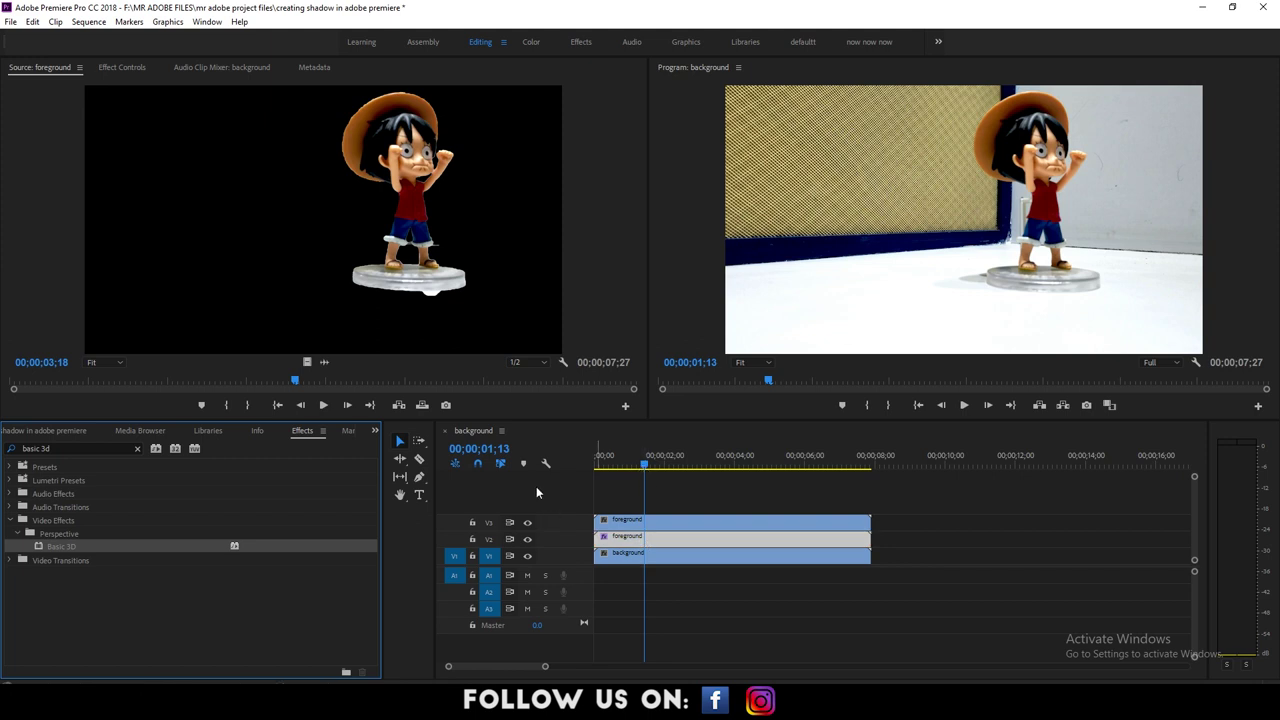
pyautogui.click(130, 66)
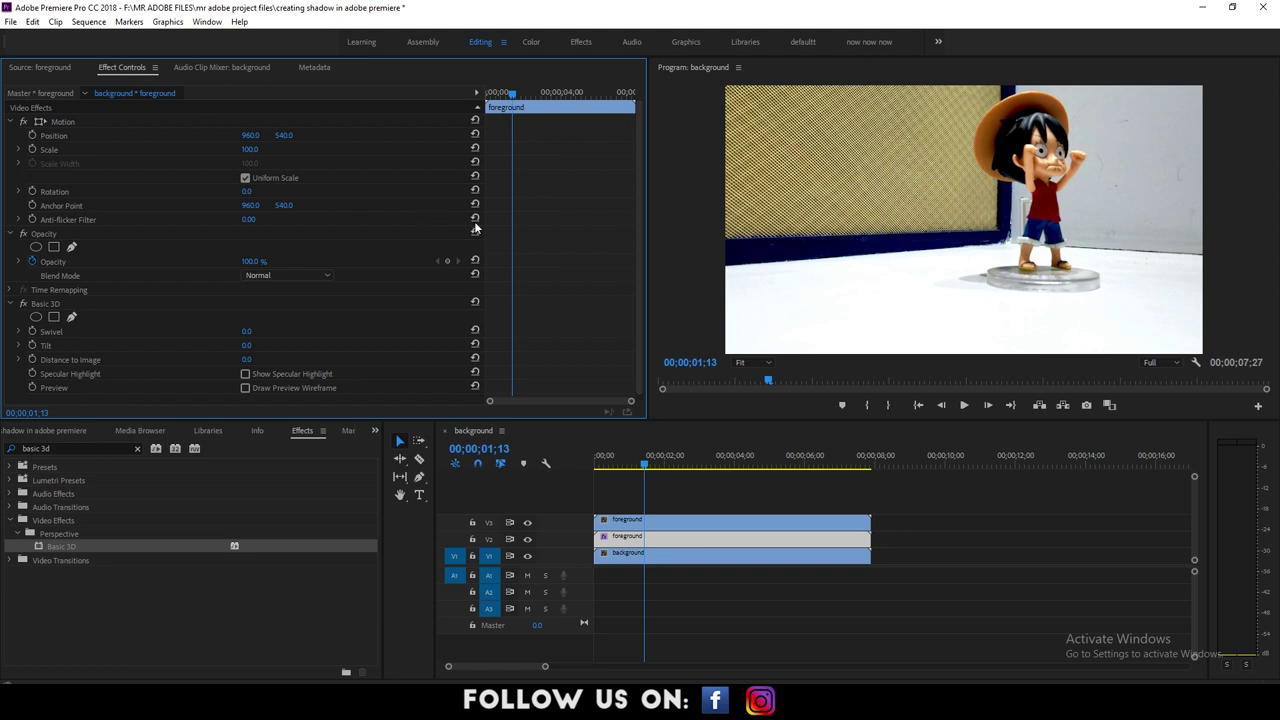
# Set Basic 3D to Swivel -250°, Tilt 84° and Distance 65 to lay the copy flat
pyautogui.moveTo(636, 284); pyautogui.dragTo(639, 295)
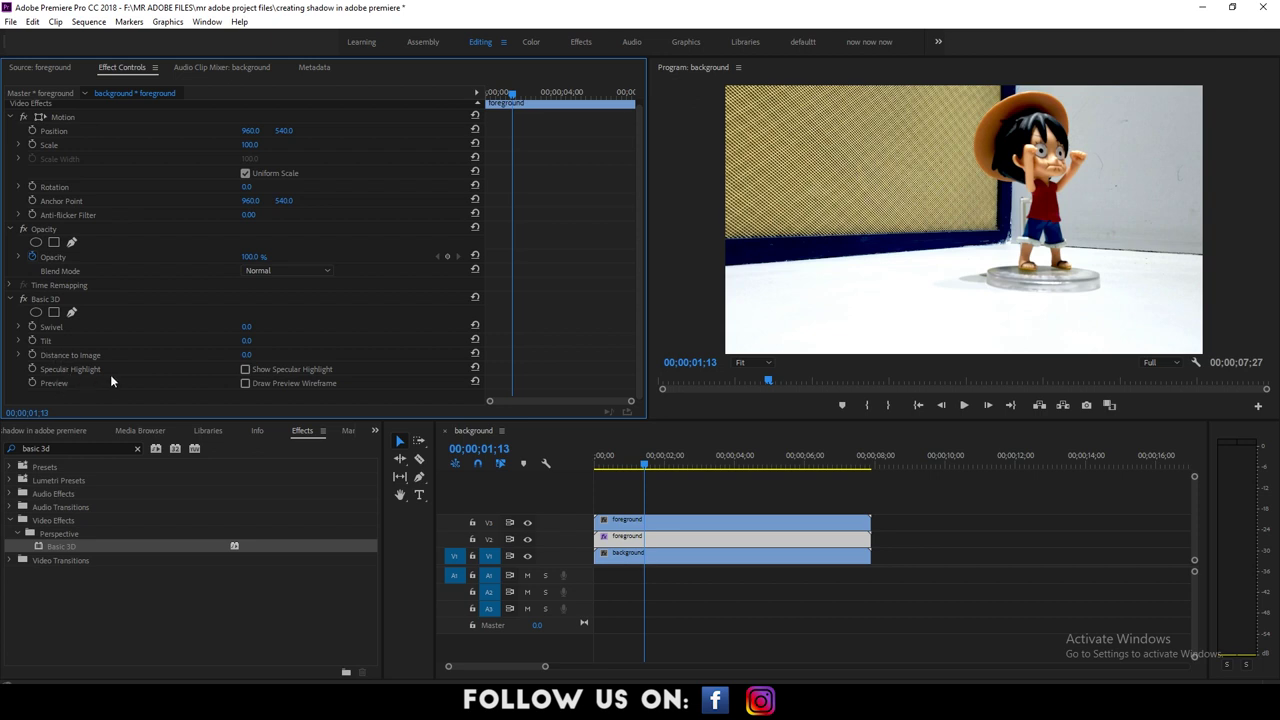
pyautogui.moveTo(245, 328); pyautogui.dragTo(252, 355)
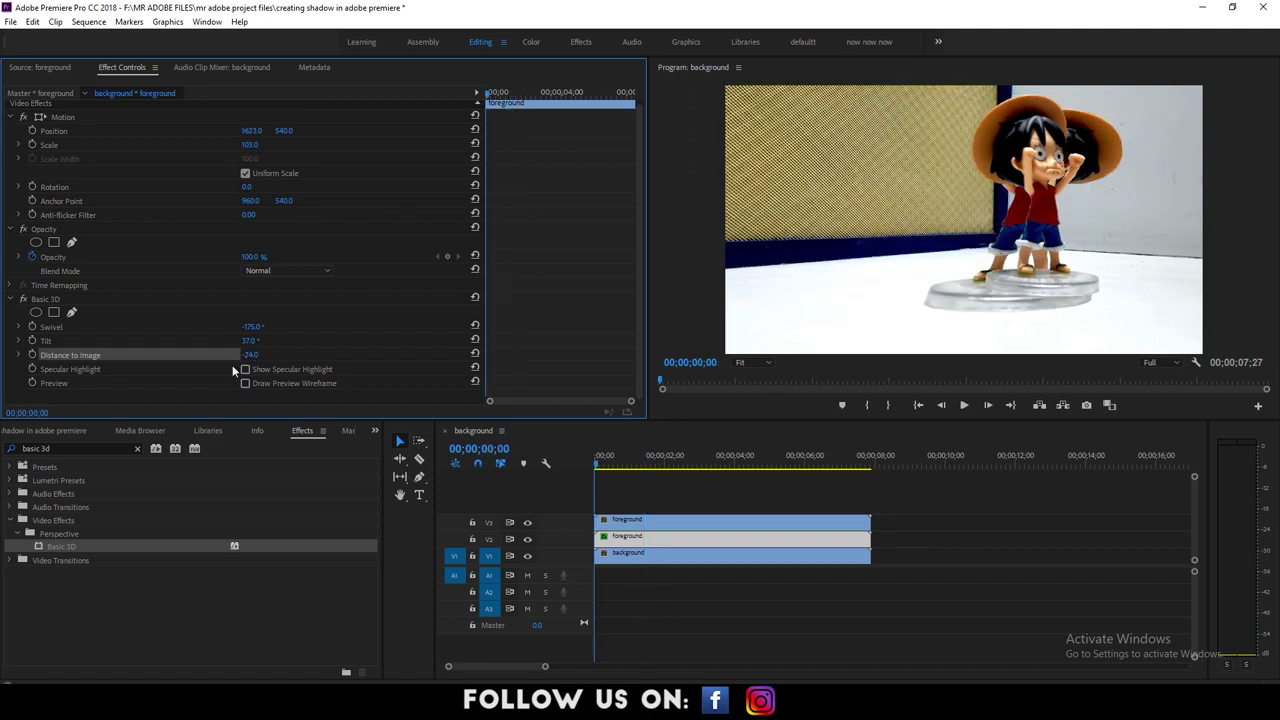
pyautogui.moveTo(252, 357)
pyautogui.mouseDown()
pyautogui.moveTo(280, 354)
pyautogui.moveTo(259, 354)
pyautogui.mouseUp()
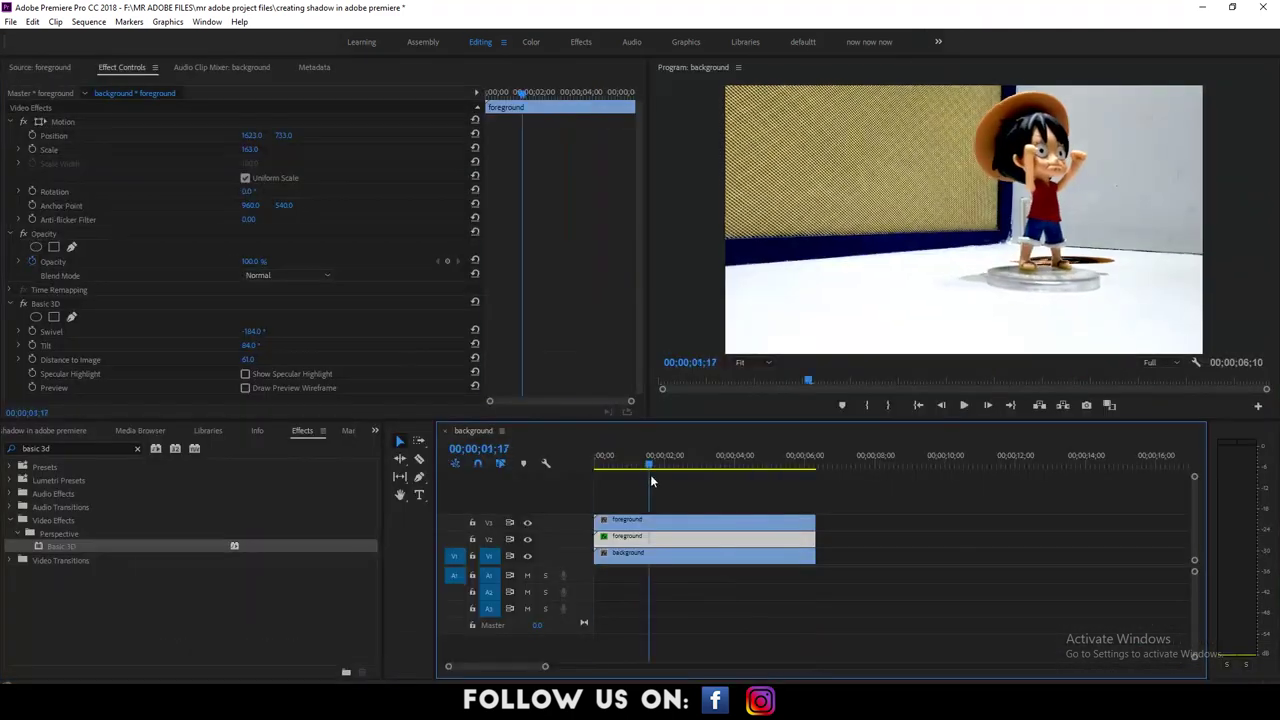
# Toggle the top foreground copy's visibility and play back to check the shadow's placement
pyautogui.press('Home')
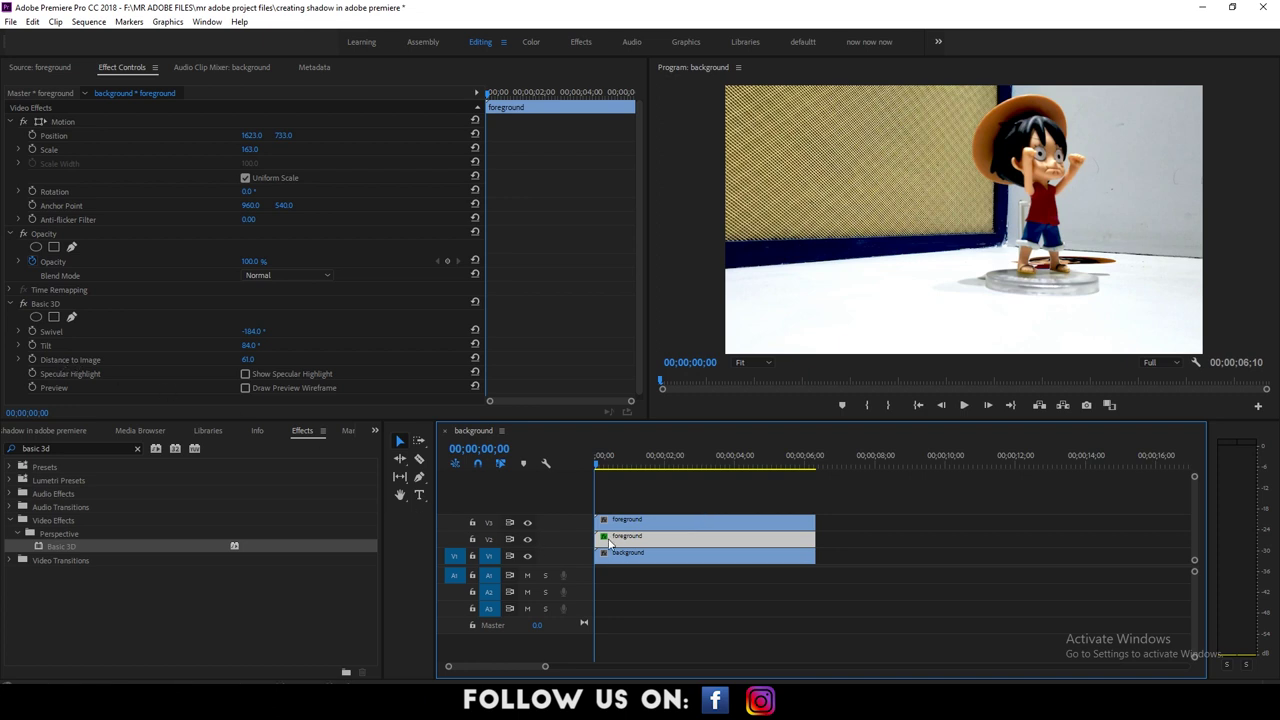
pyautogui.click(594, 467)
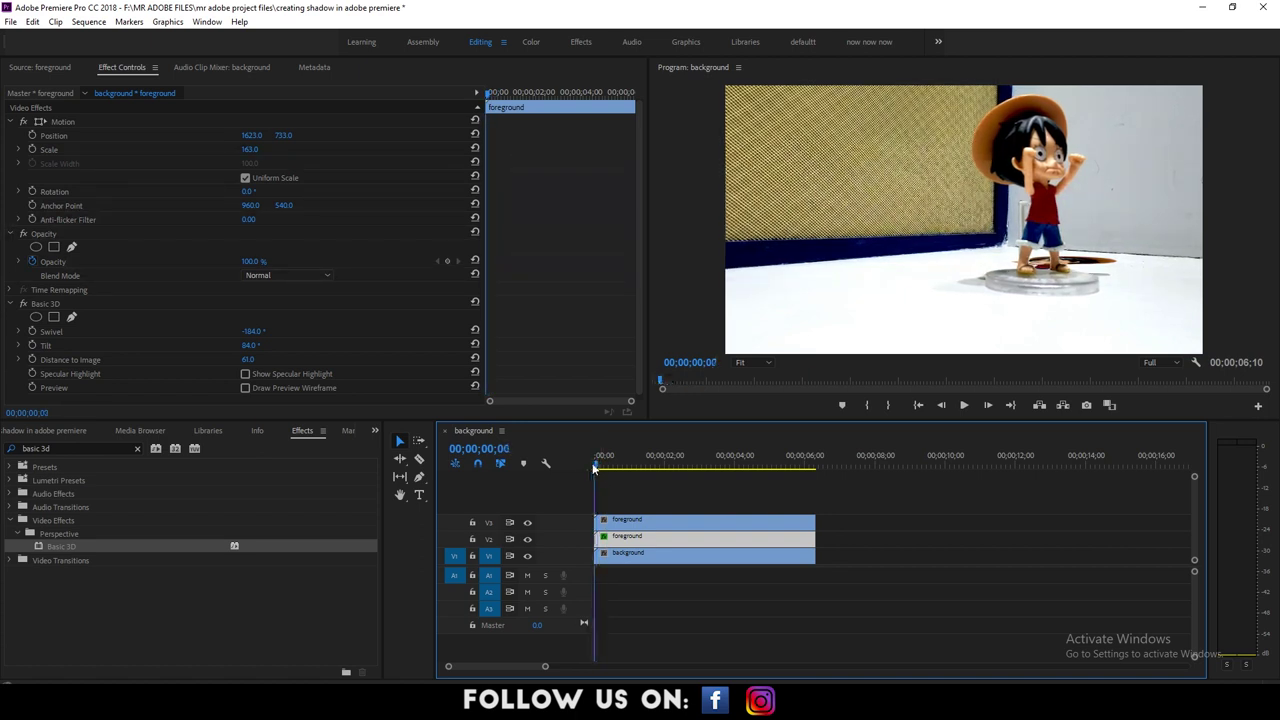
pyautogui.click(528, 525)
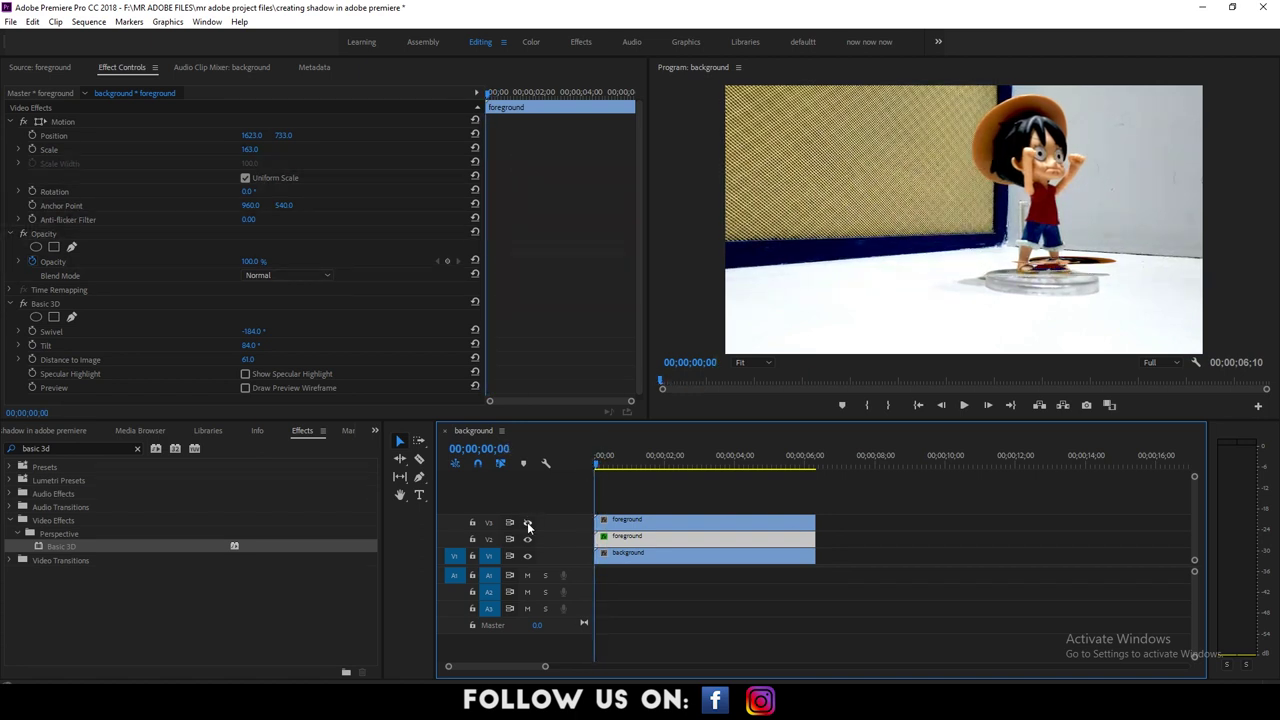
pyautogui.click(528, 525)
pyautogui.click(528, 525)
pyautogui.press('space')
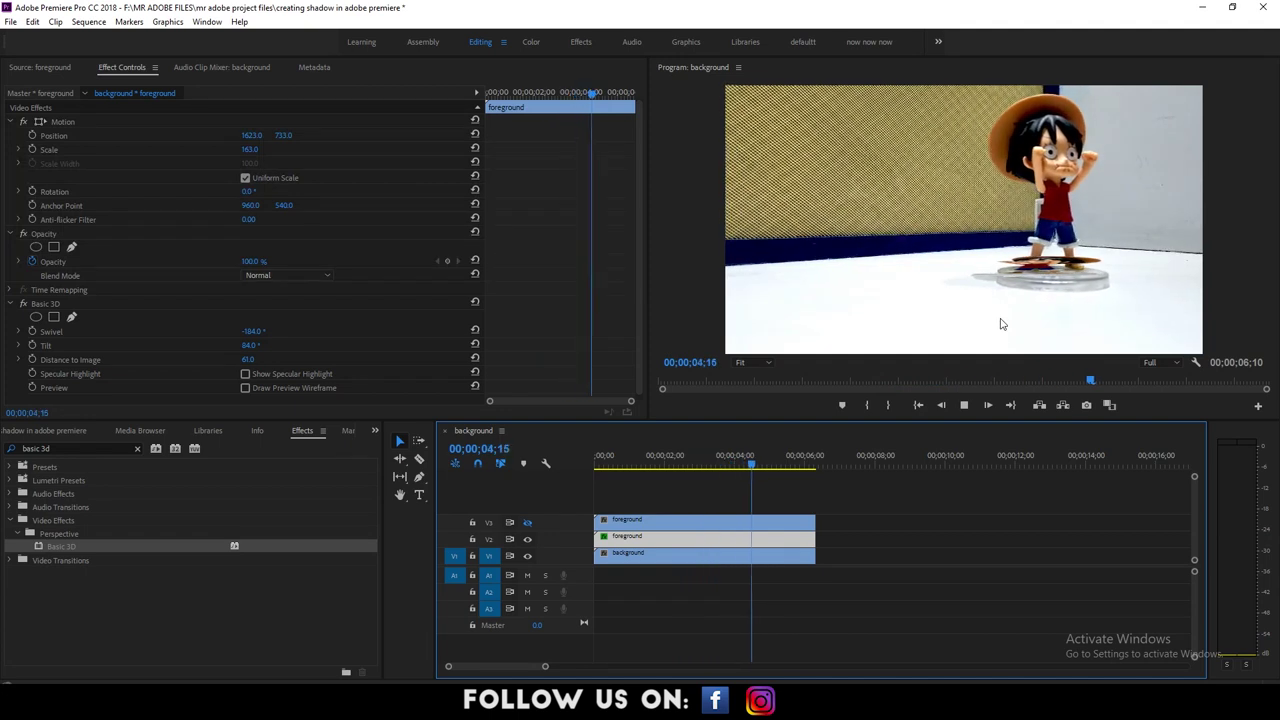
pyautogui.moveTo(782, 467); pyautogui.dragTo(590, 481)
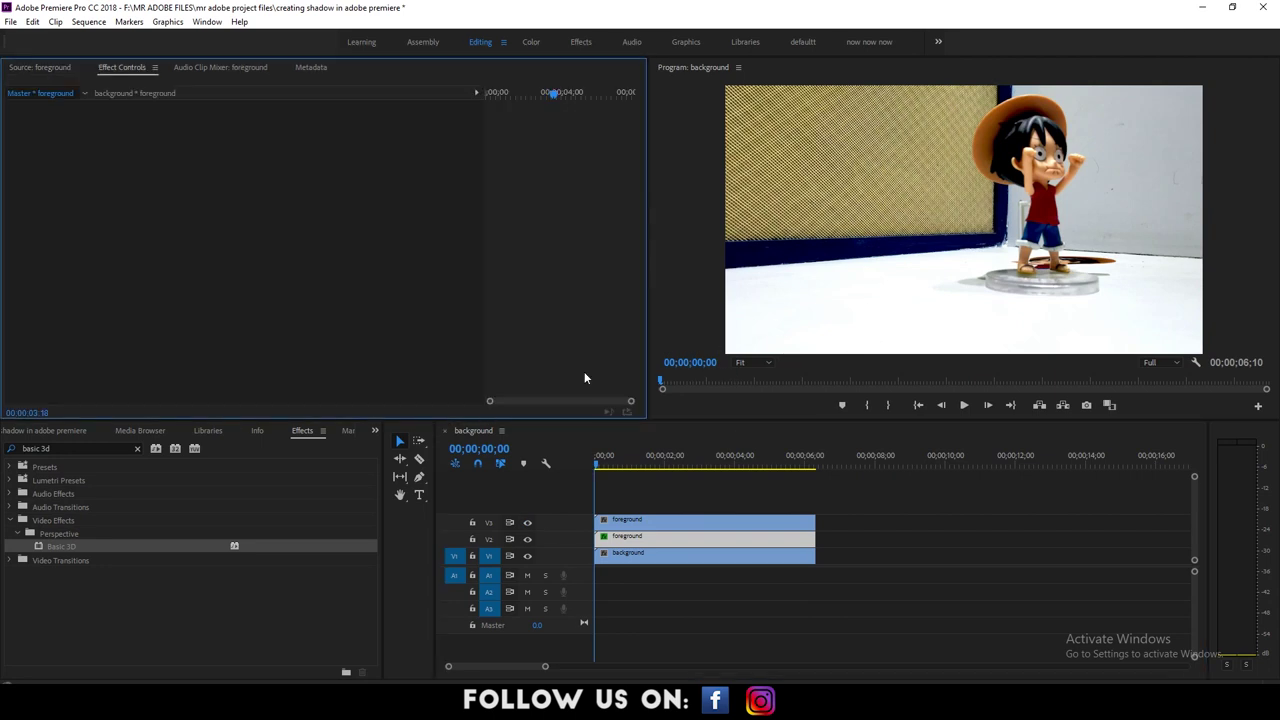
# Apply Color Balance (RGB) to the V2 copy and set Red, Green and Blue to 0
pyautogui.click(74, 448)
pyautogui.write('color balance')
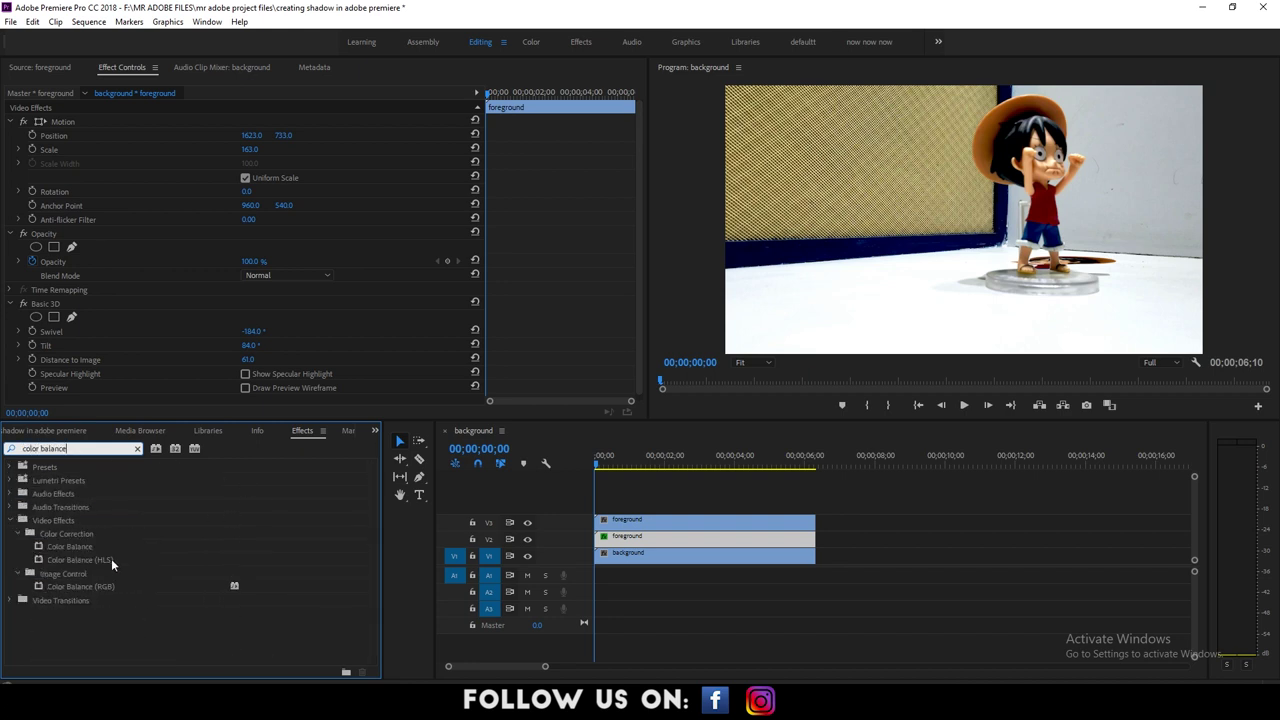
pyautogui.click(76, 588)
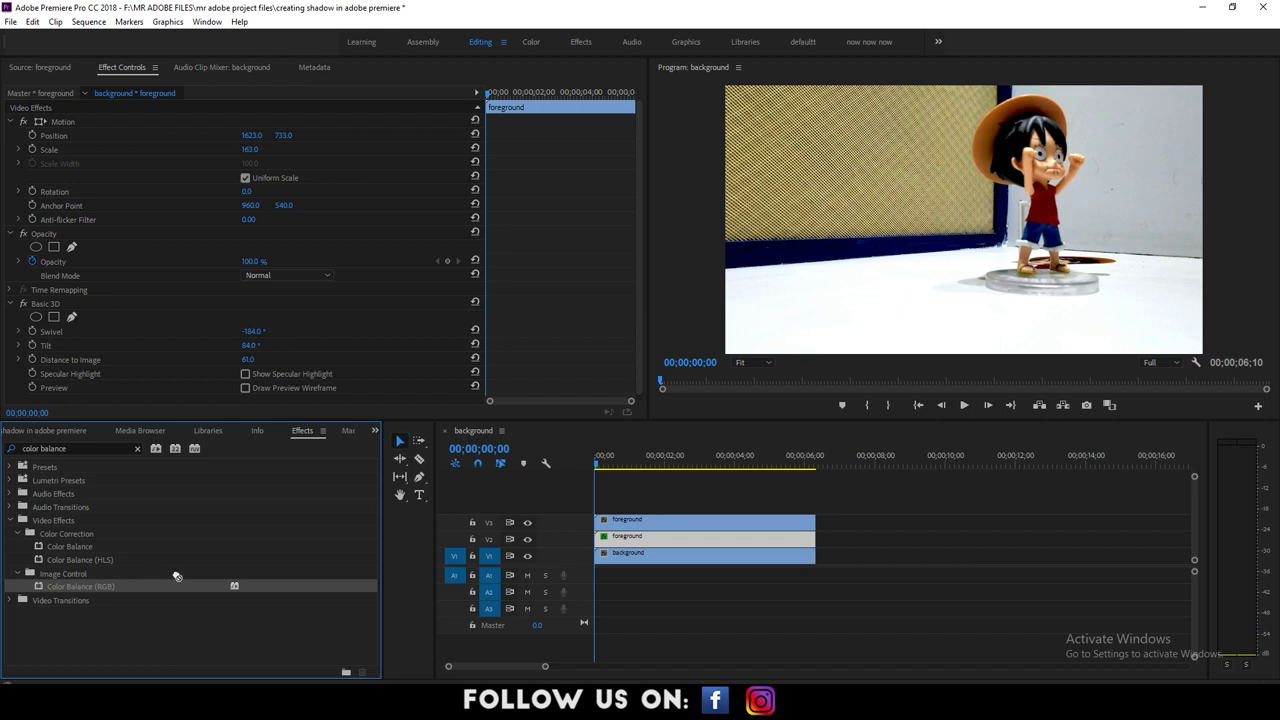
pyautogui.click(679, 539)
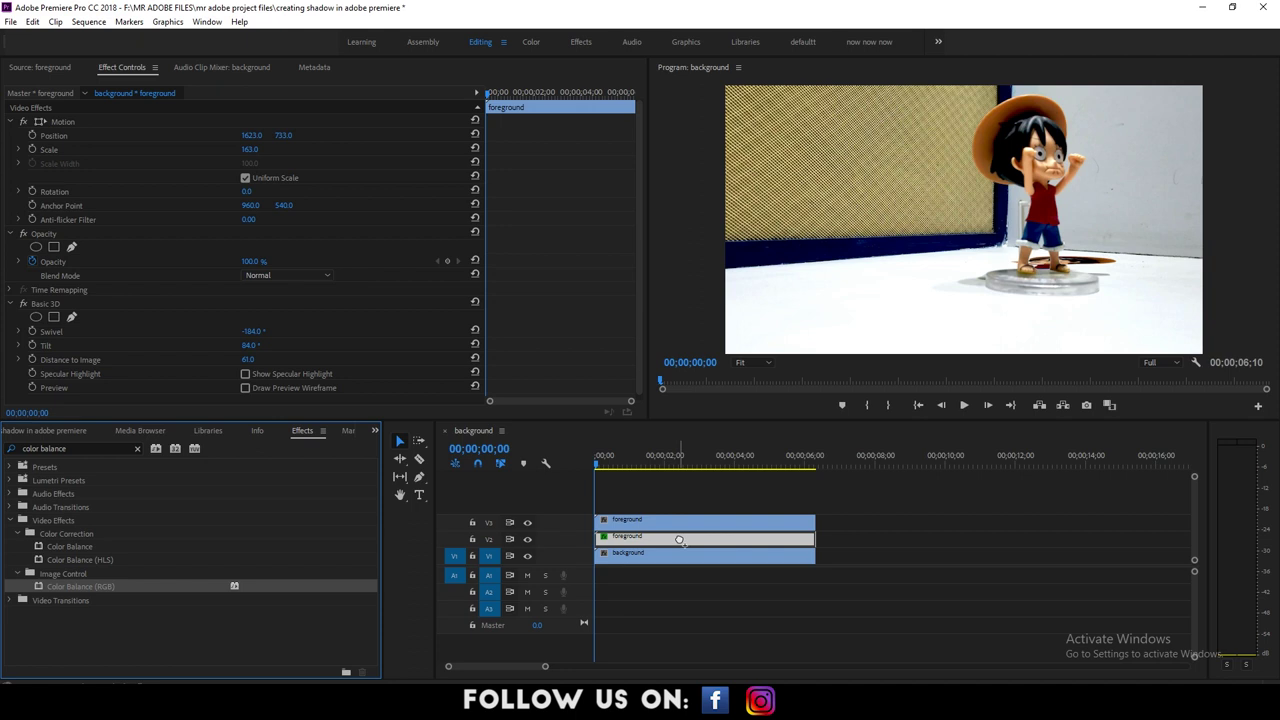
pyautogui.moveTo(679, 539); pyautogui.dragTo(680, 543)
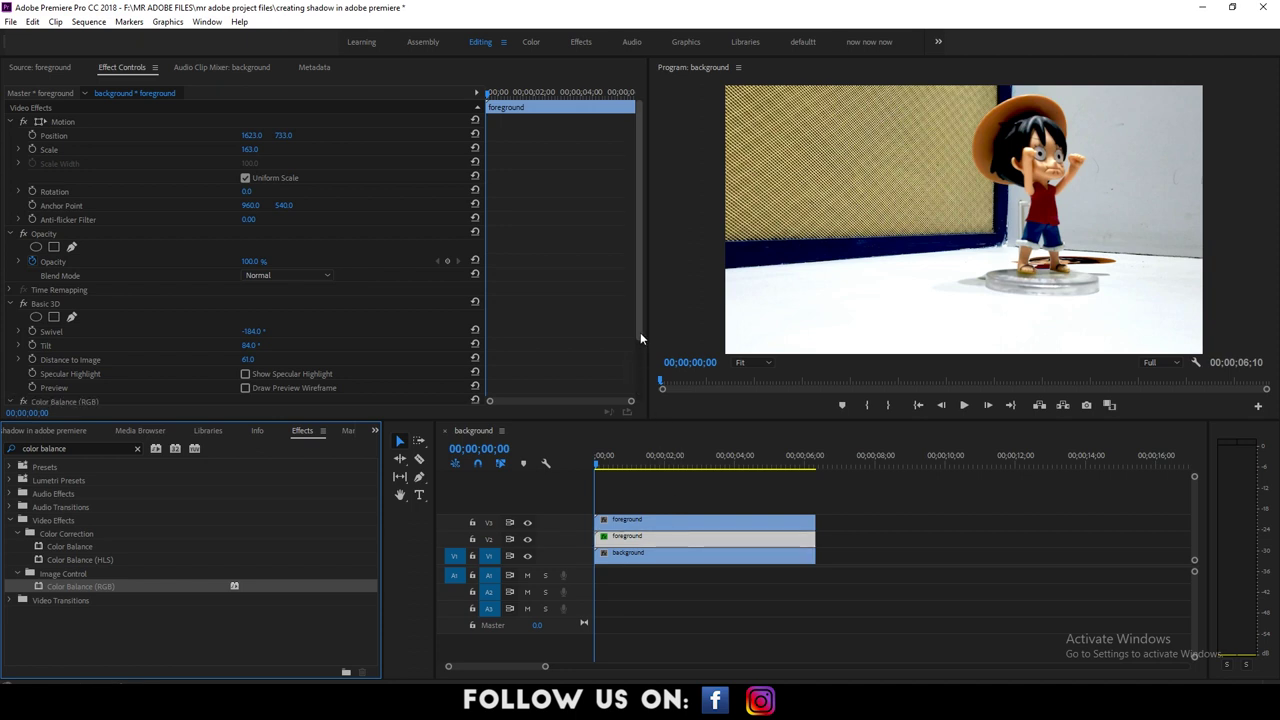
pyautogui.scroll(-2, 434, 272)
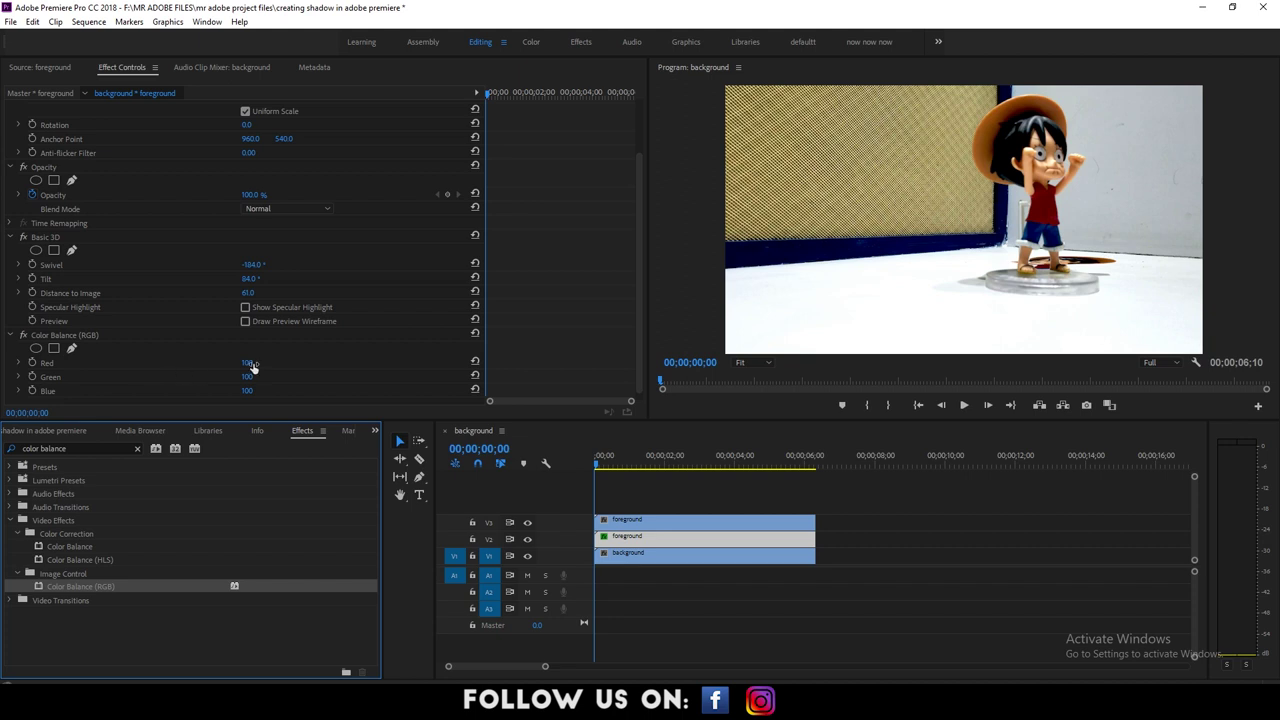
pyautogui.moveTo(252, 366); pyautogui.dragTo(129, 391)
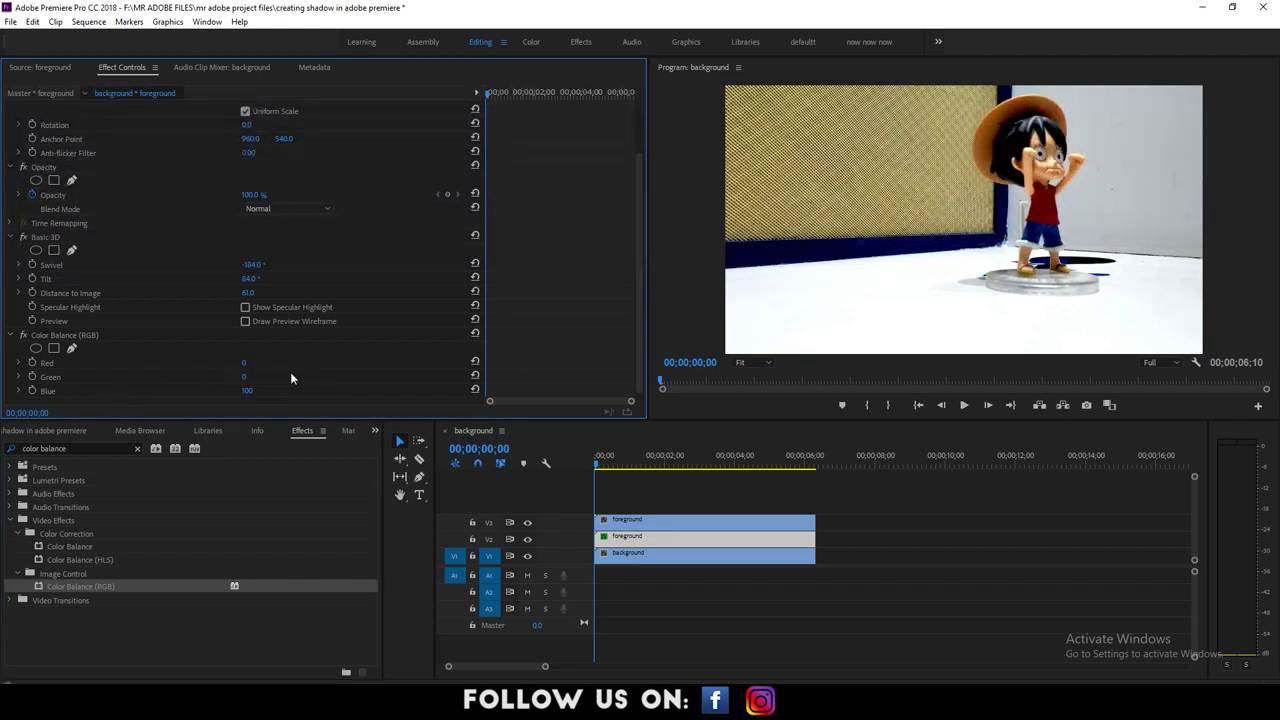
pyautogui.moveTo(252, 392); pyautogui.dragTo(186, 399)
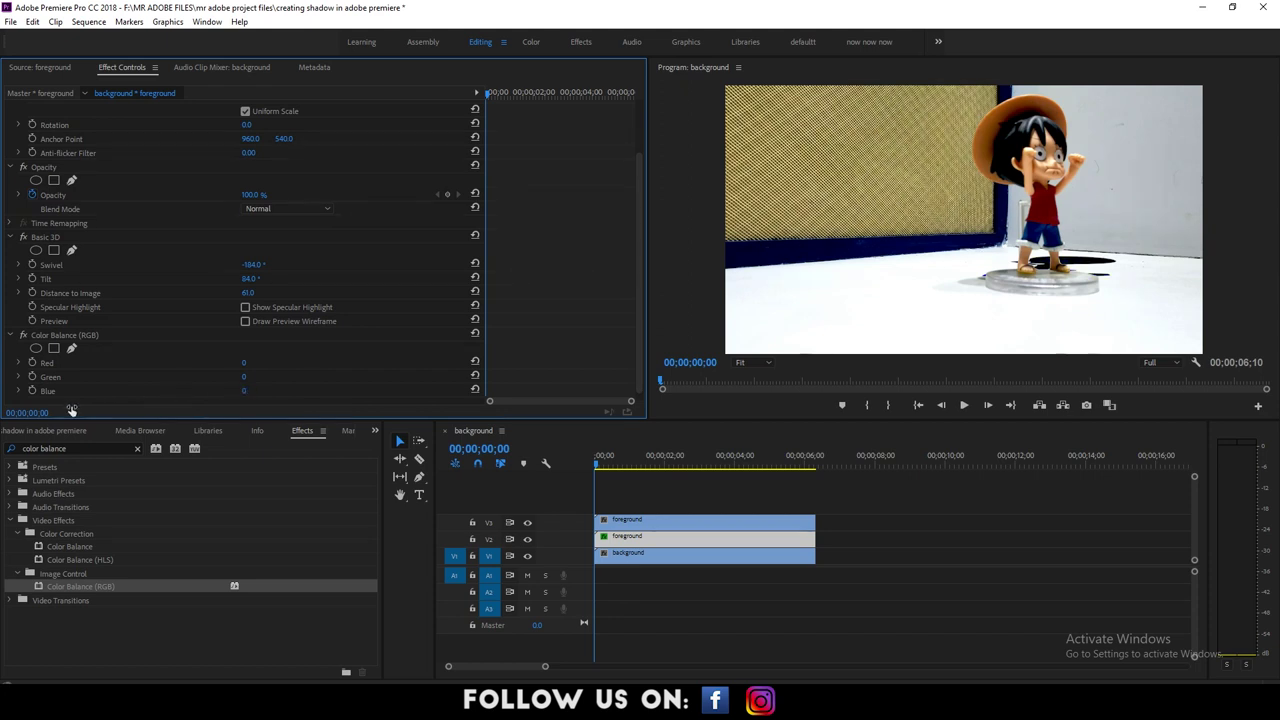
pyautogui.moveTo(637, 310); pyautogui.dragTo(634, 224)
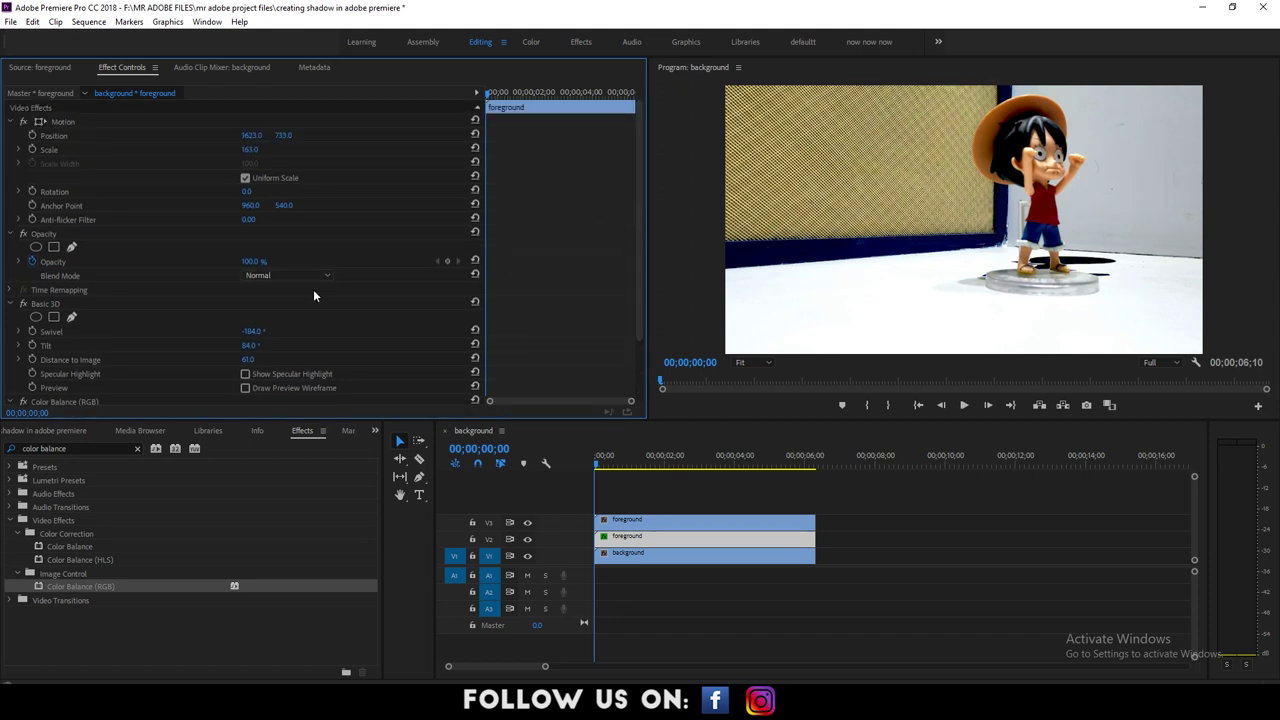
# Set the shadow's Opacity to 80% and delete the Opacity keyframes
pyautogui.moveTo(253, 263); pyautogui.dragTo(233, 270)
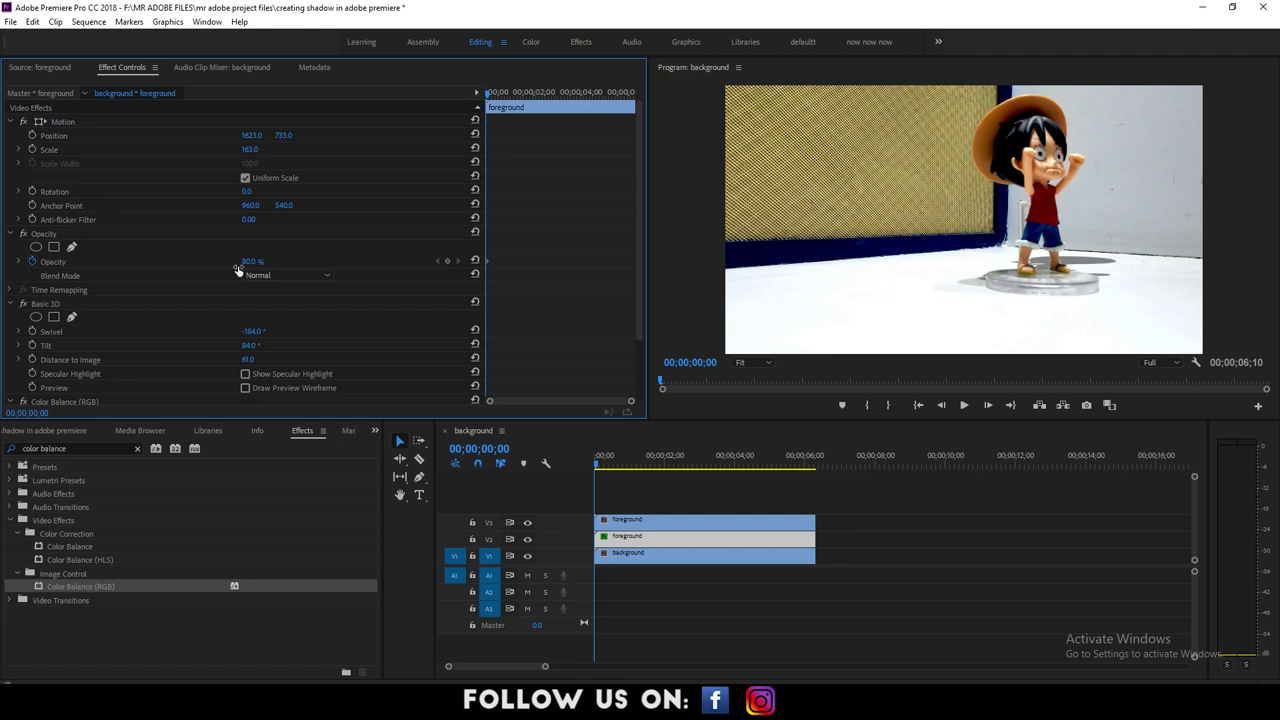
pyautogui.click(33, 261)
pyautogui.click(679, 367)
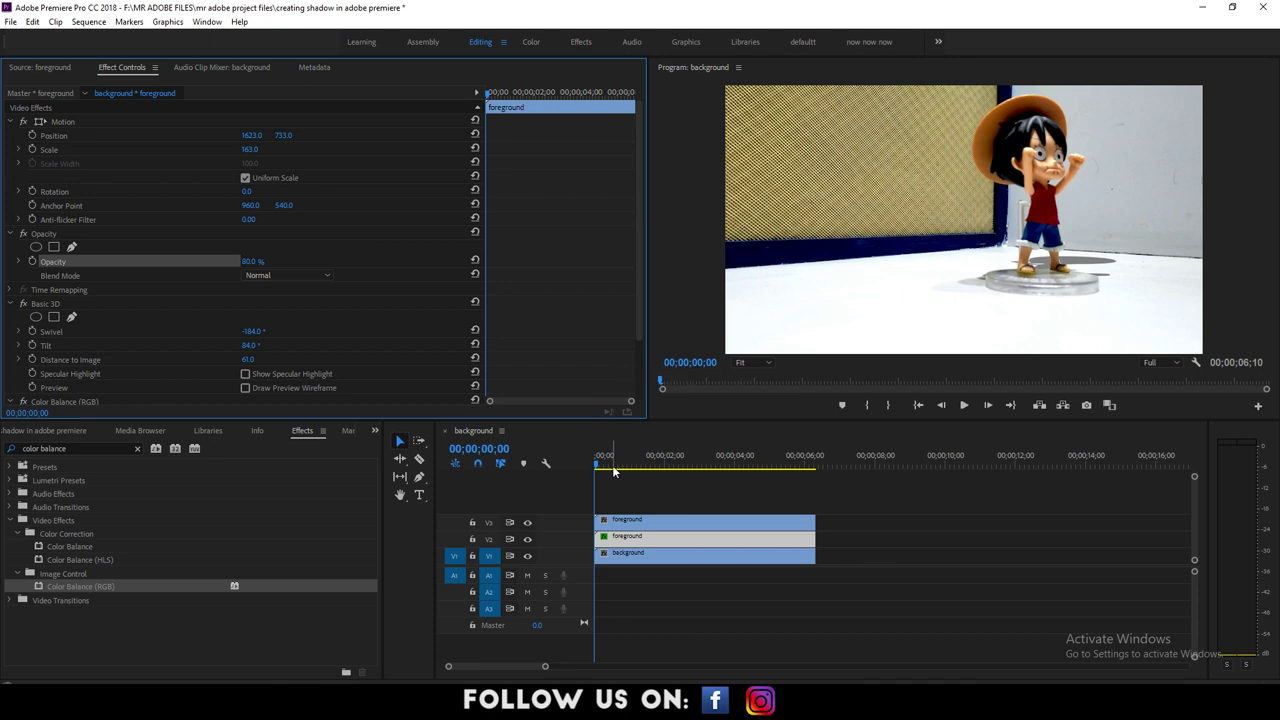
# Play the sequence and view it in a maximized Program monitor to review the shadow
pyautogui.press('space')
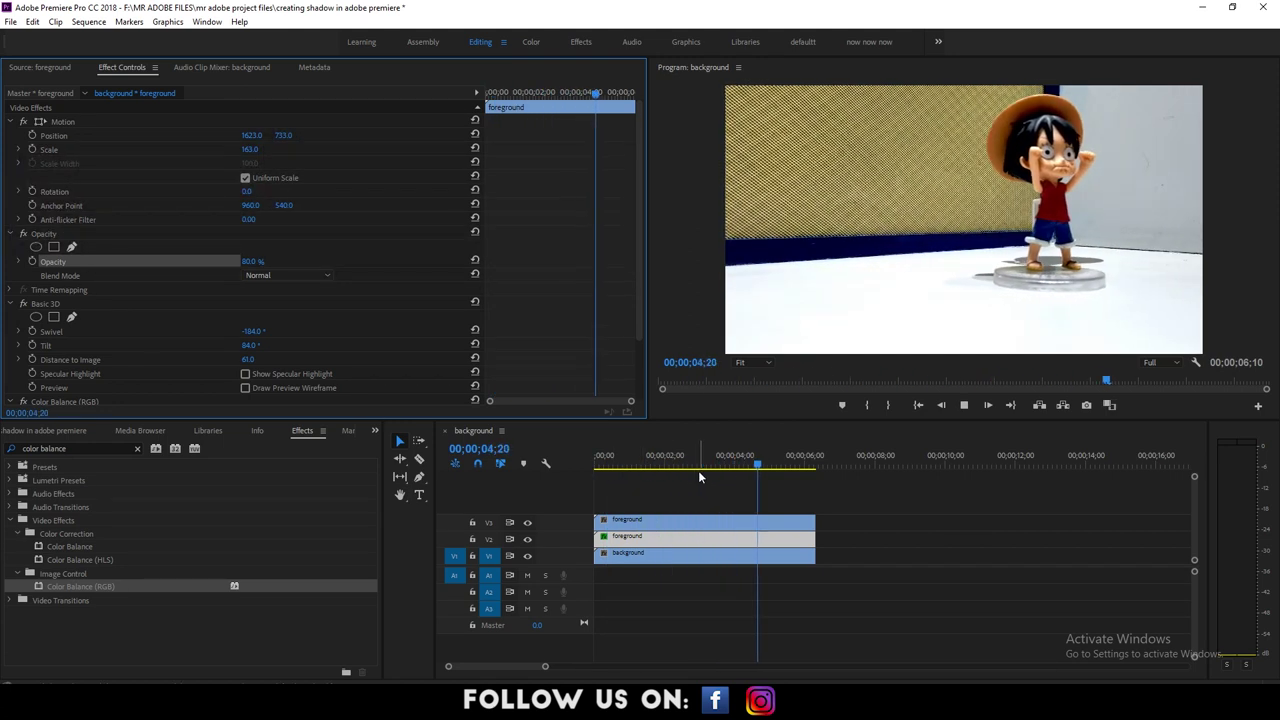
pyautogui.press('space')
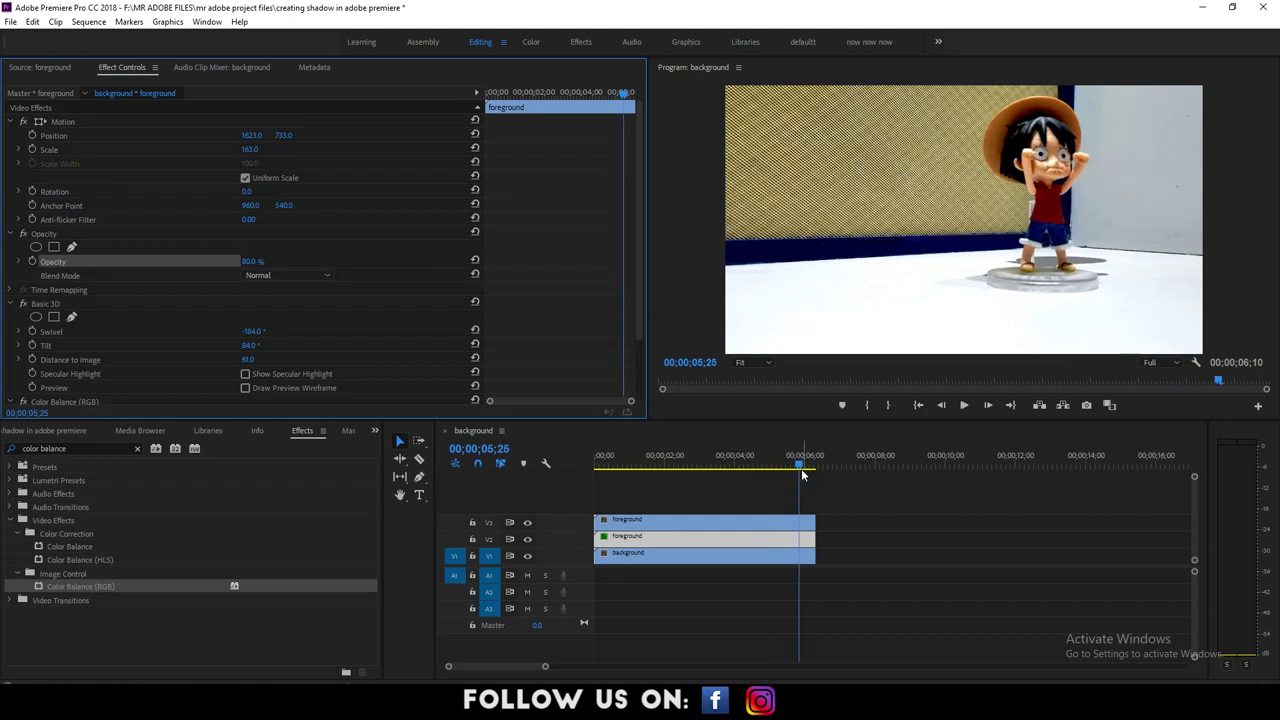
pyautogui.moveTo(800, 463); pyautogui.dragTo(759, 468)
pyautogui.press('space')
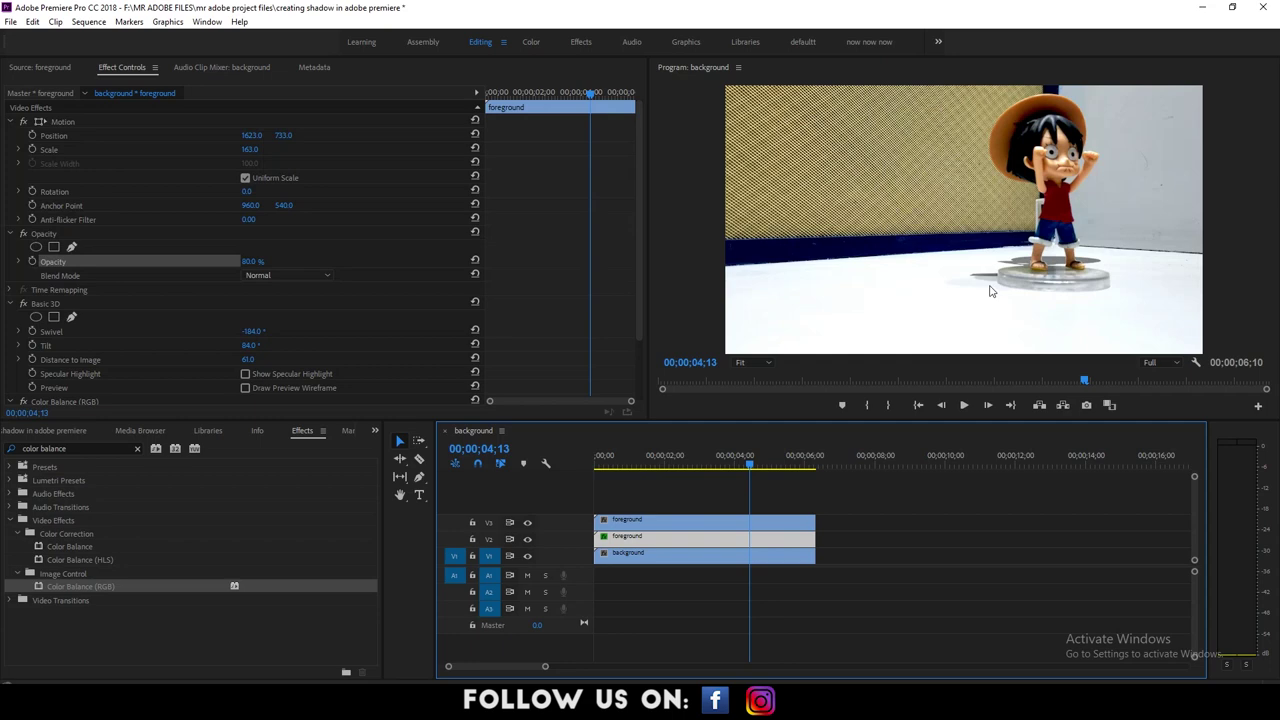
pyautogui.press('`')
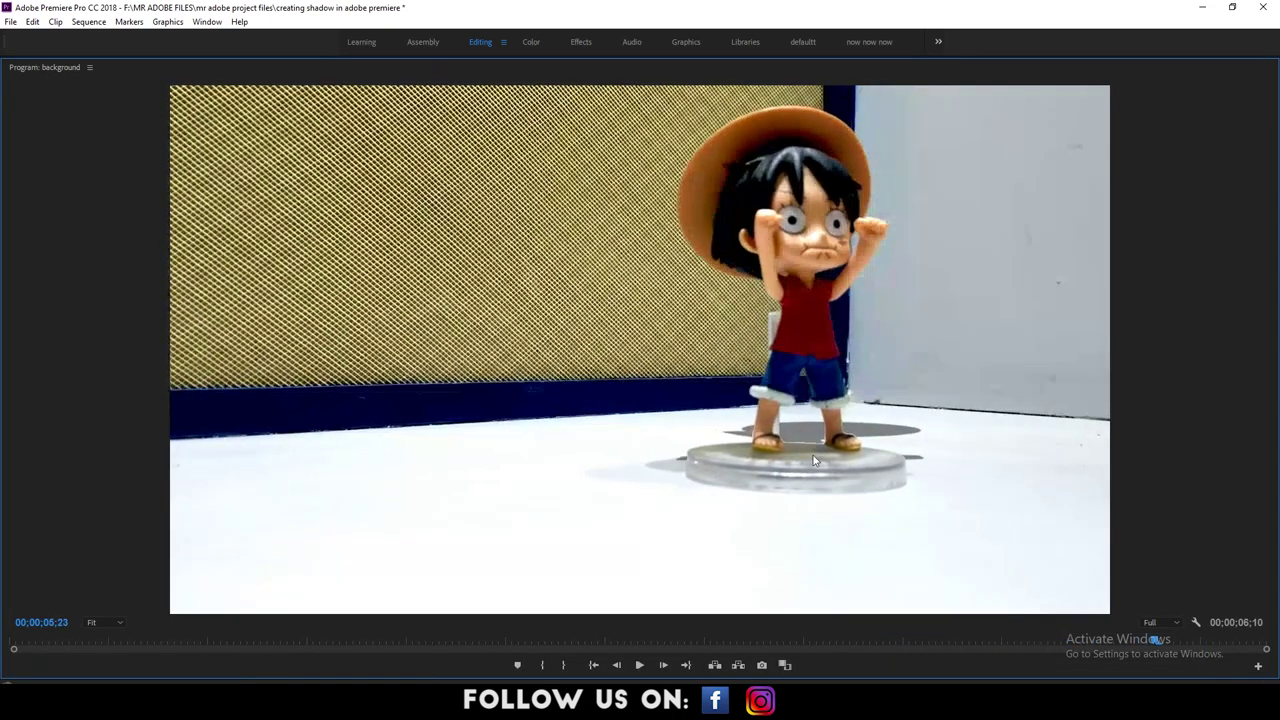
pyautogui.press('`')
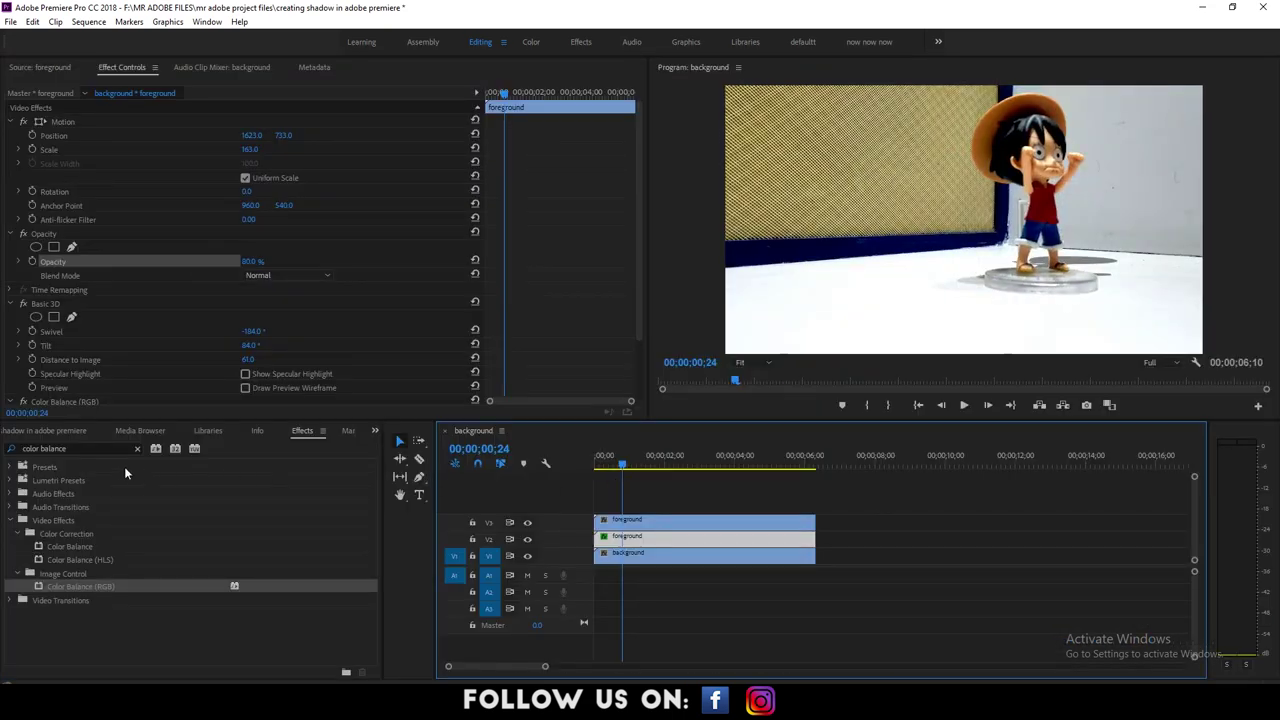
pyautogui.click(137, 448)
# Apply Gaussian Blur to the V2 shadow copy with Blurriness 16
pyautogui.write('gaussian bl')
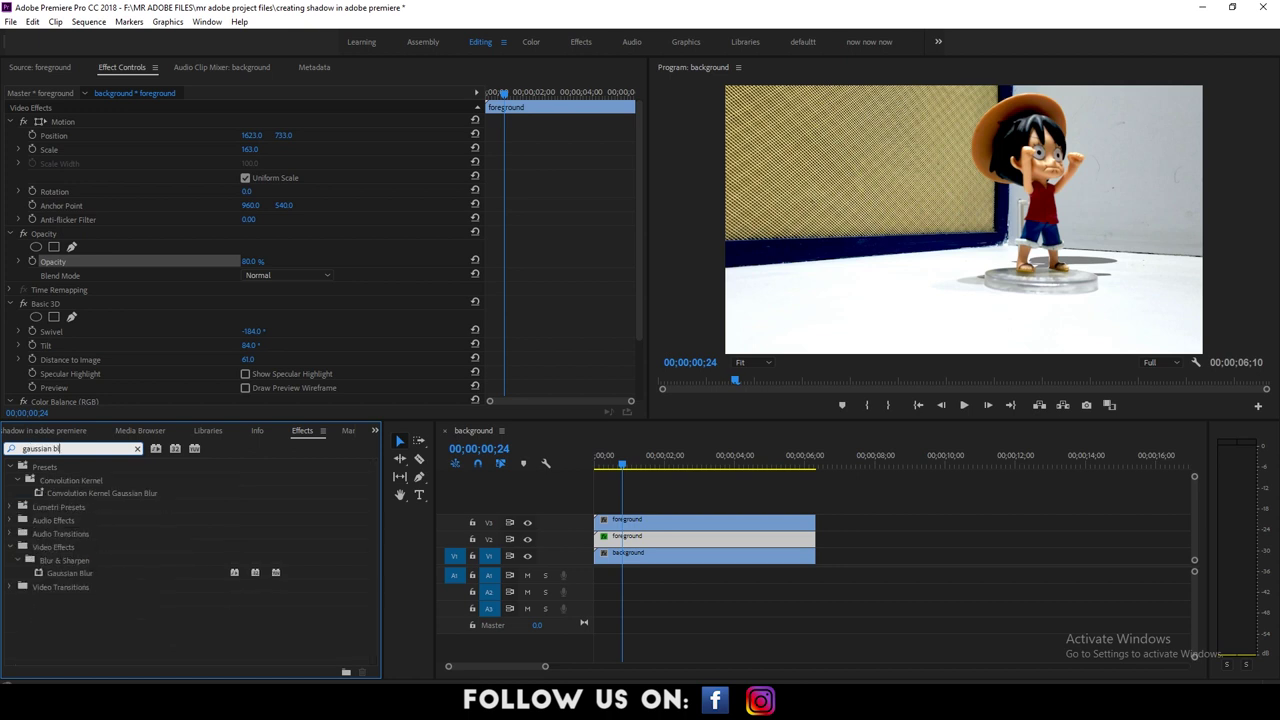
pyautogui.write('ur')
pyautogui.click(43, 574)
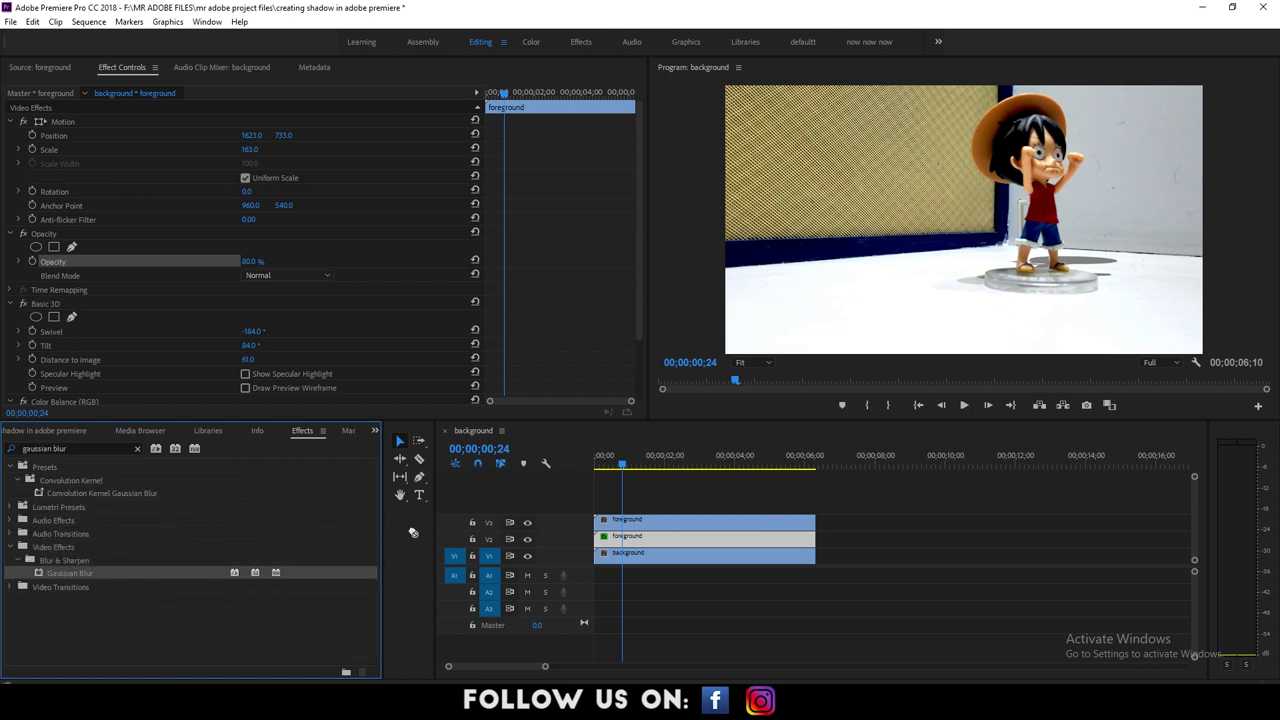
pyautogui.moveTo(617, 537); pyautogui.dragTo(619, 540)
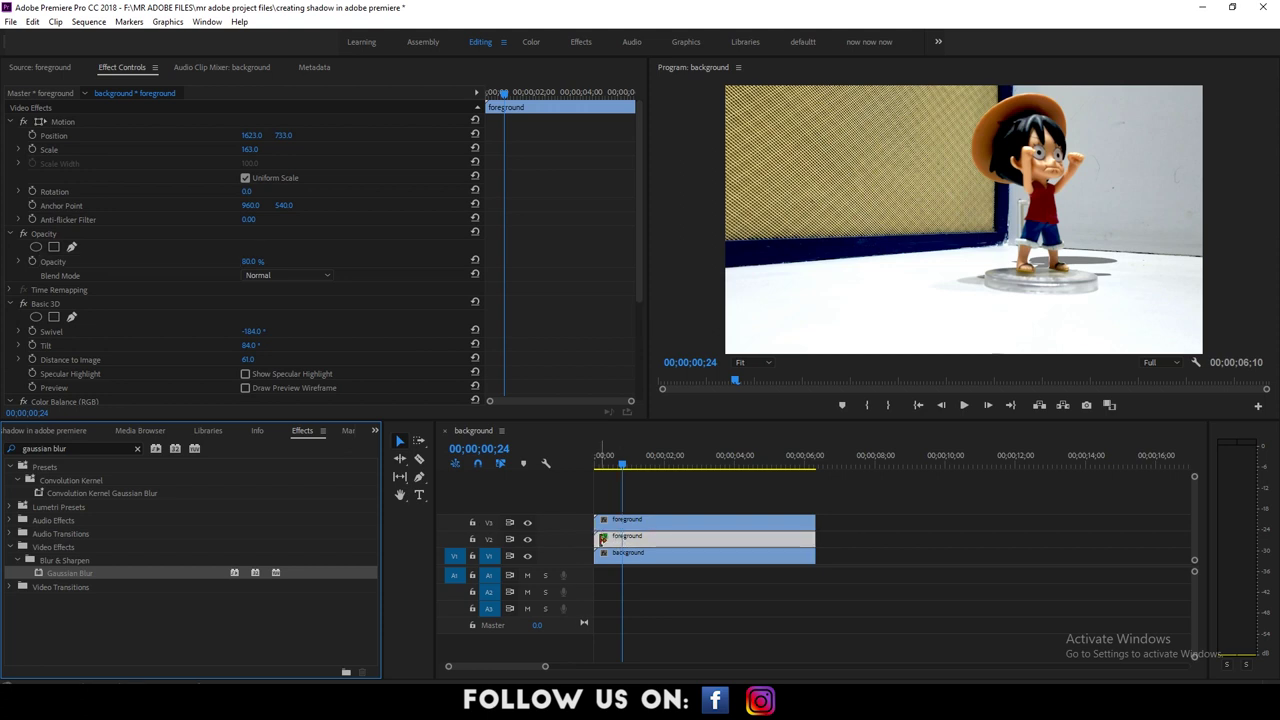
pyautogui.click(598, 462)
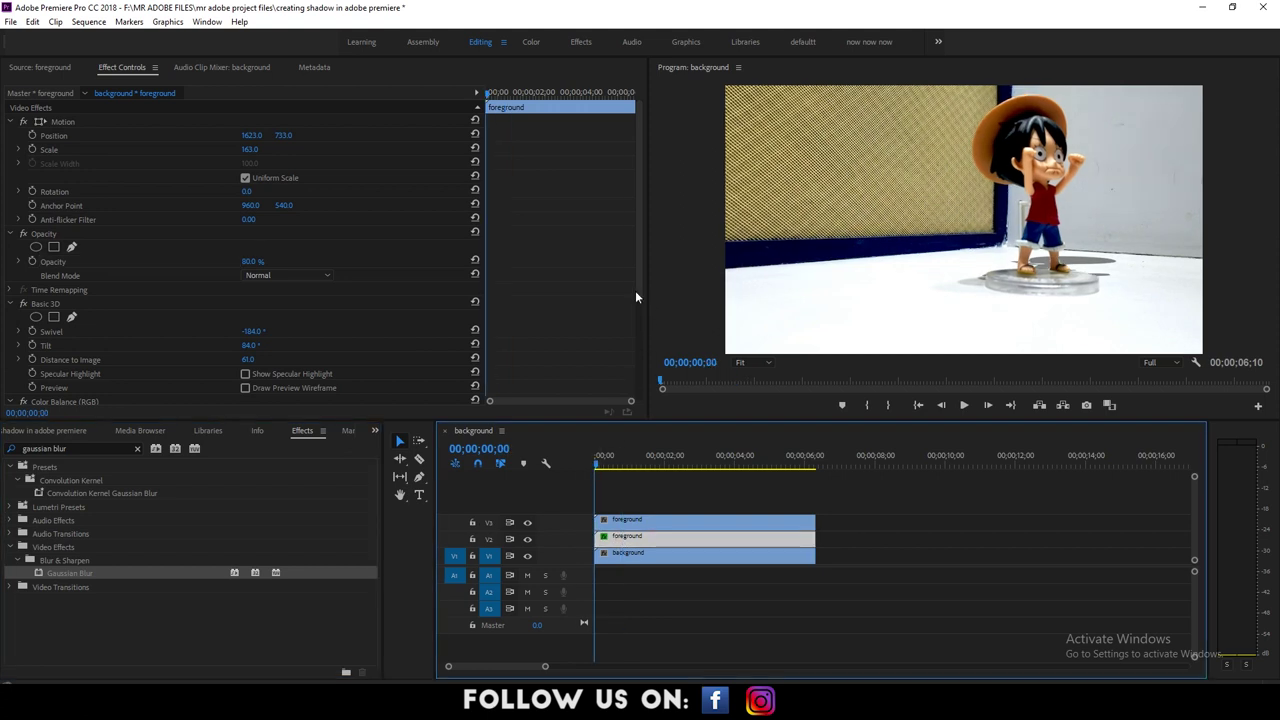
pyautogui.scroll(-3, 635, 290)
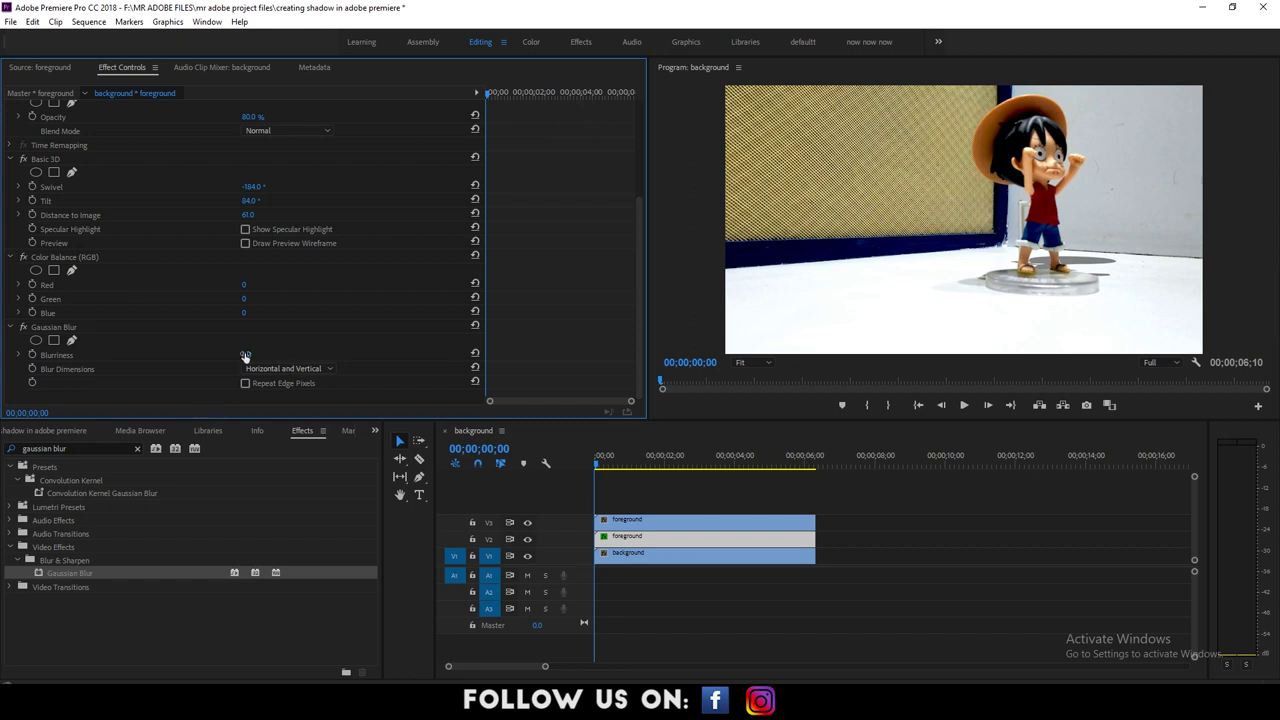
pyautogui.moveTo(245, 356); pyautogui.dragTo(263, 358)
# Play back the blurred shadow in a maximized Program monitor, then restore the layout
pyautogui.press('space')
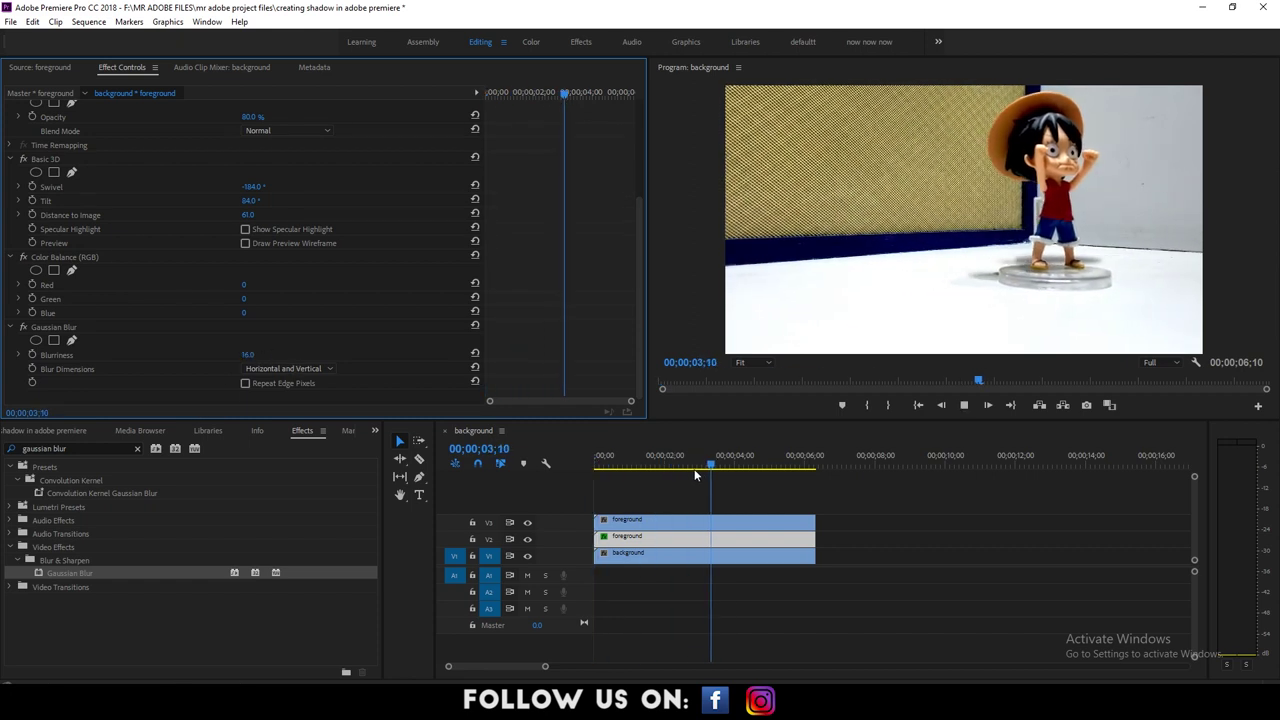
pyautogui.press('`')
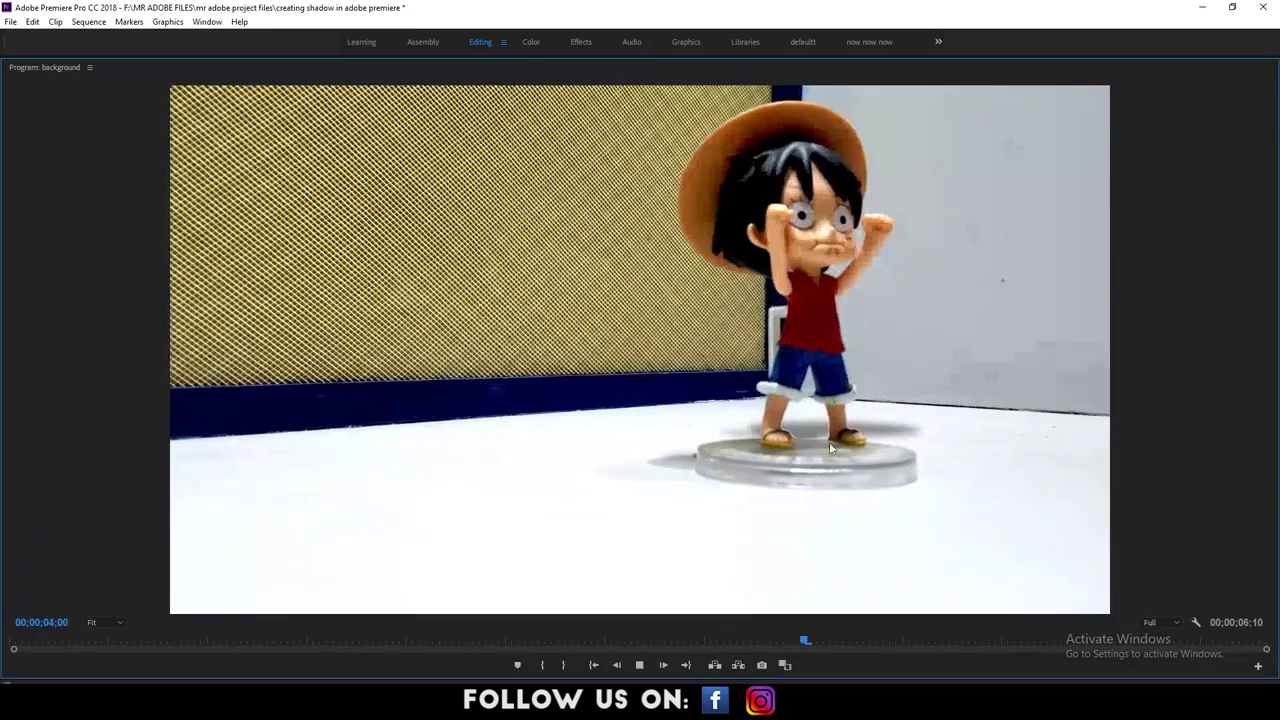
pyautogui.press('`')
pyautogui.press('space')
pyautogui.moveTo(740, 462); pyautogui.dragTo(619, 463)
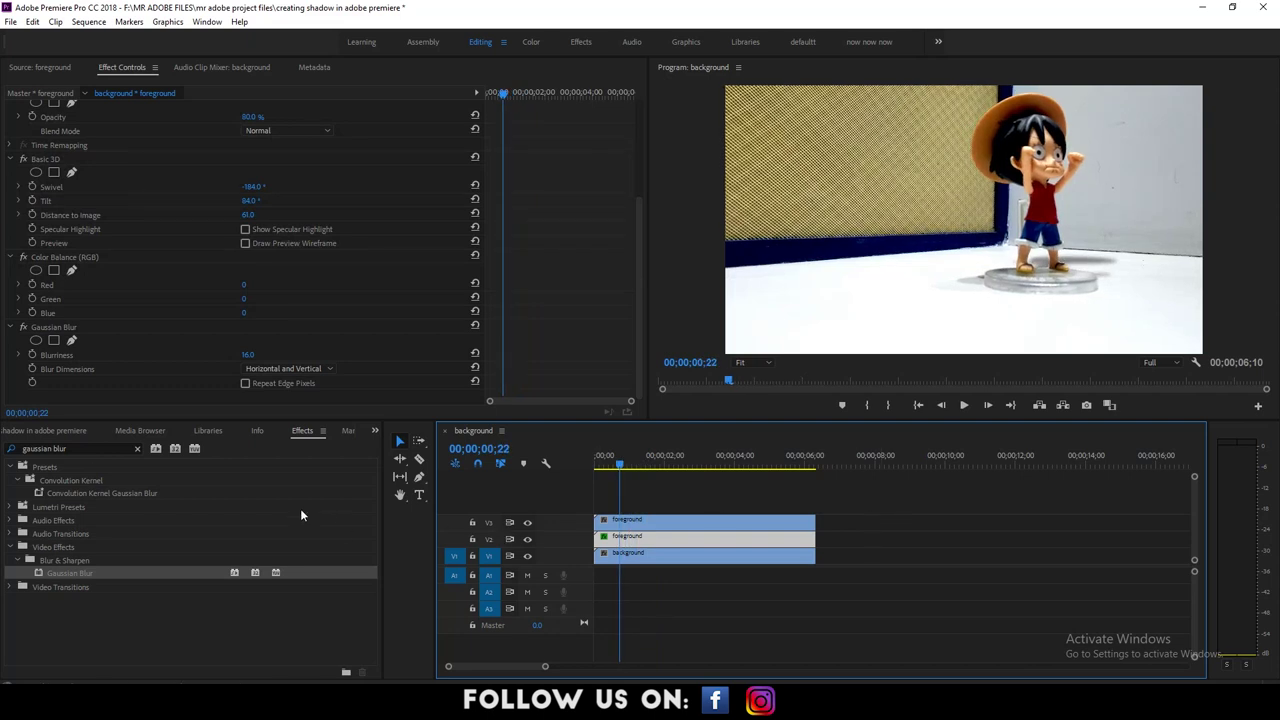
# Search for 'roughen' and apply Roughen Edges to the top foreground clip on V3
pyautogui.click(130, 452)
pyautogui.write('roughen')
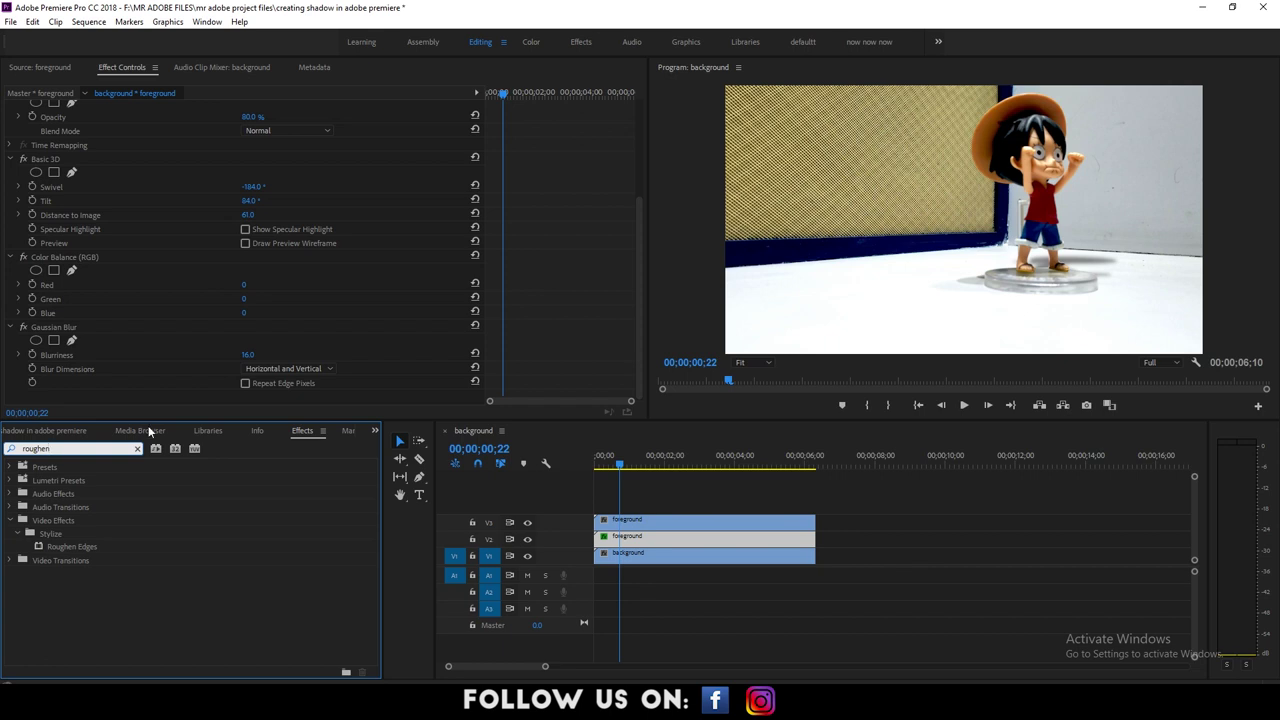
pyautogui.click(86, 546)
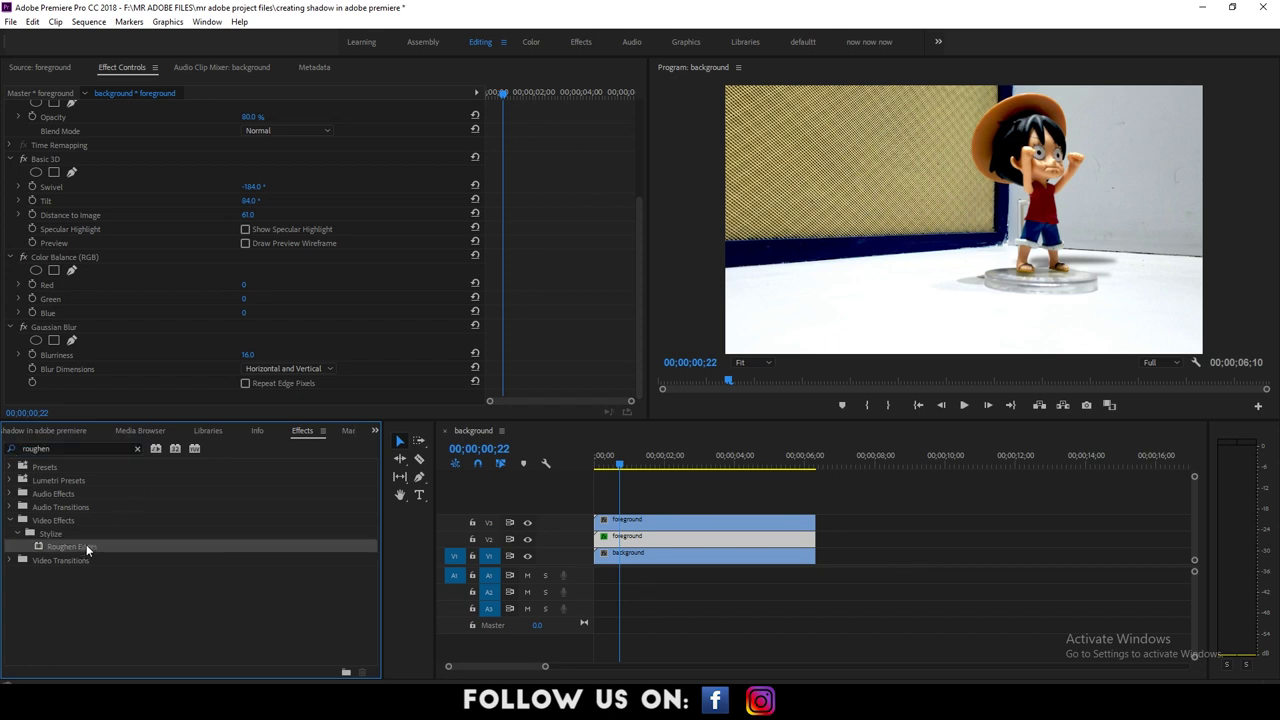
pyautogui.moveTo(86, 545); pyautogui.dragTo(233, 540)
pyautogui.moveTo(675, 515); pyautogui.dragTo(677, 521)
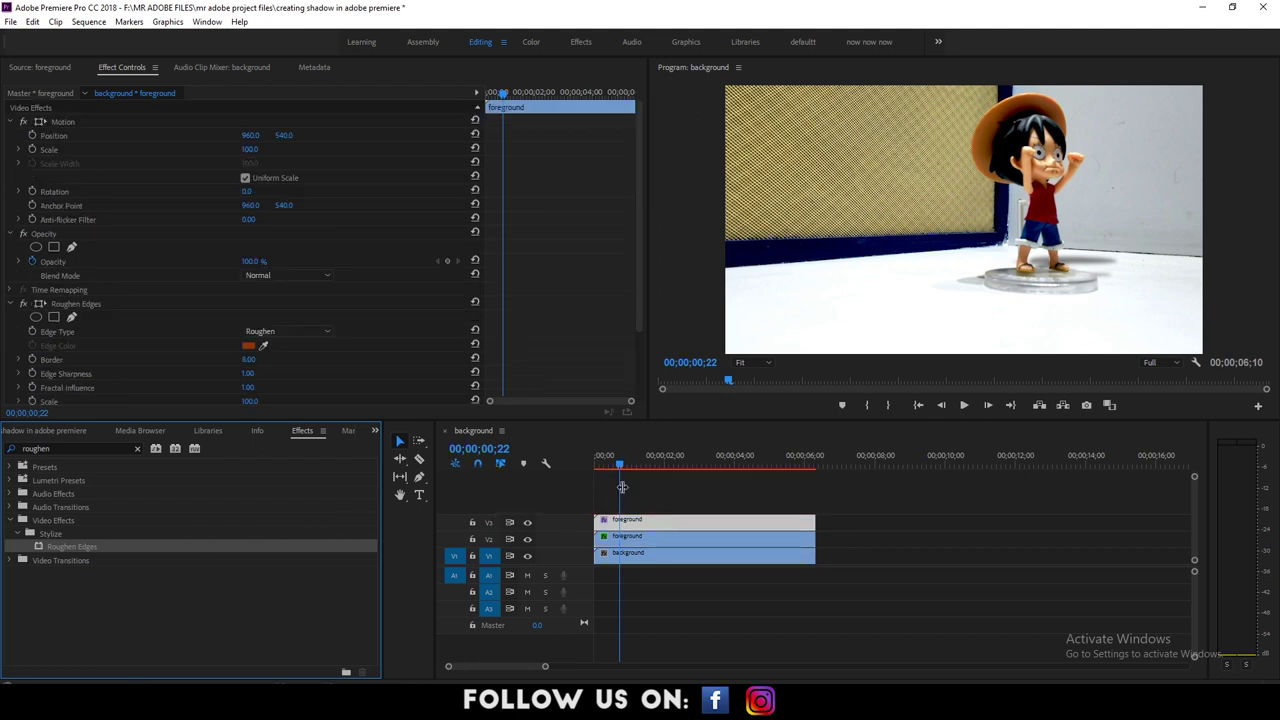
pyautogui.click(596, 466)
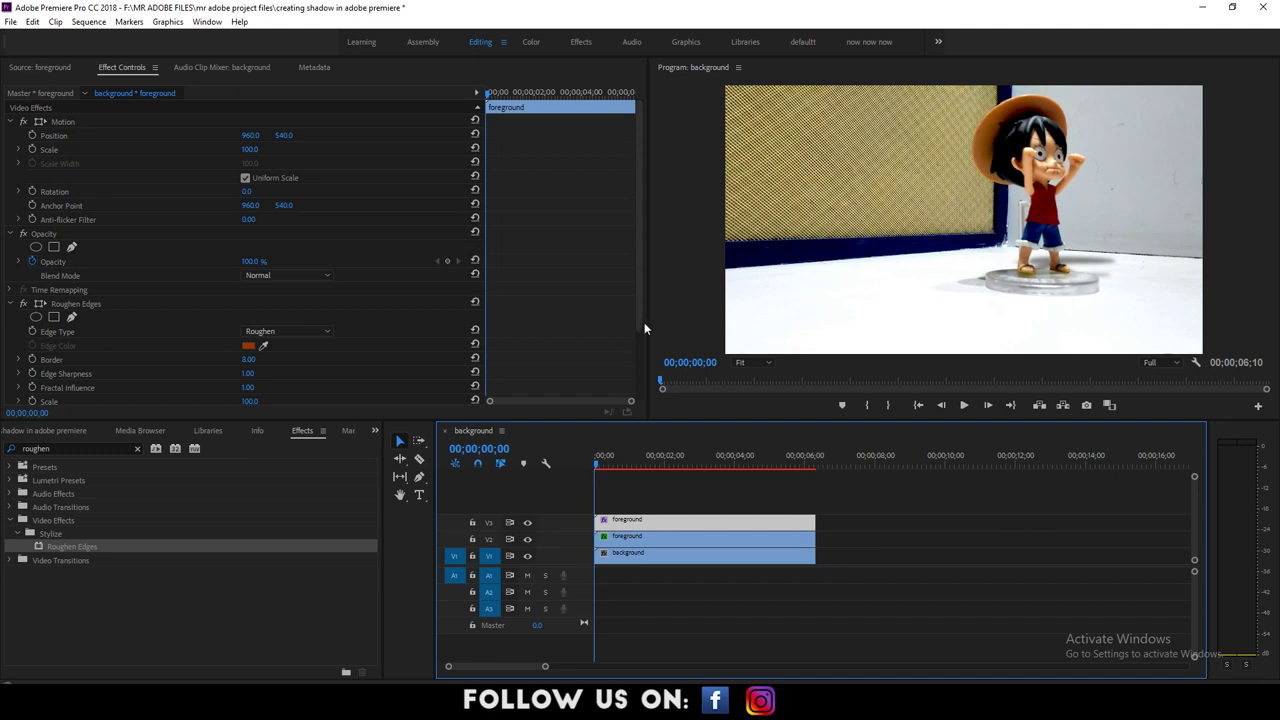
# Hide the background, adjust Roughen Edges edge sharpness to 0.60, and preview the edges
pyautogui.moveTo(640, 319); pyautogui.dragTo(642, 388)
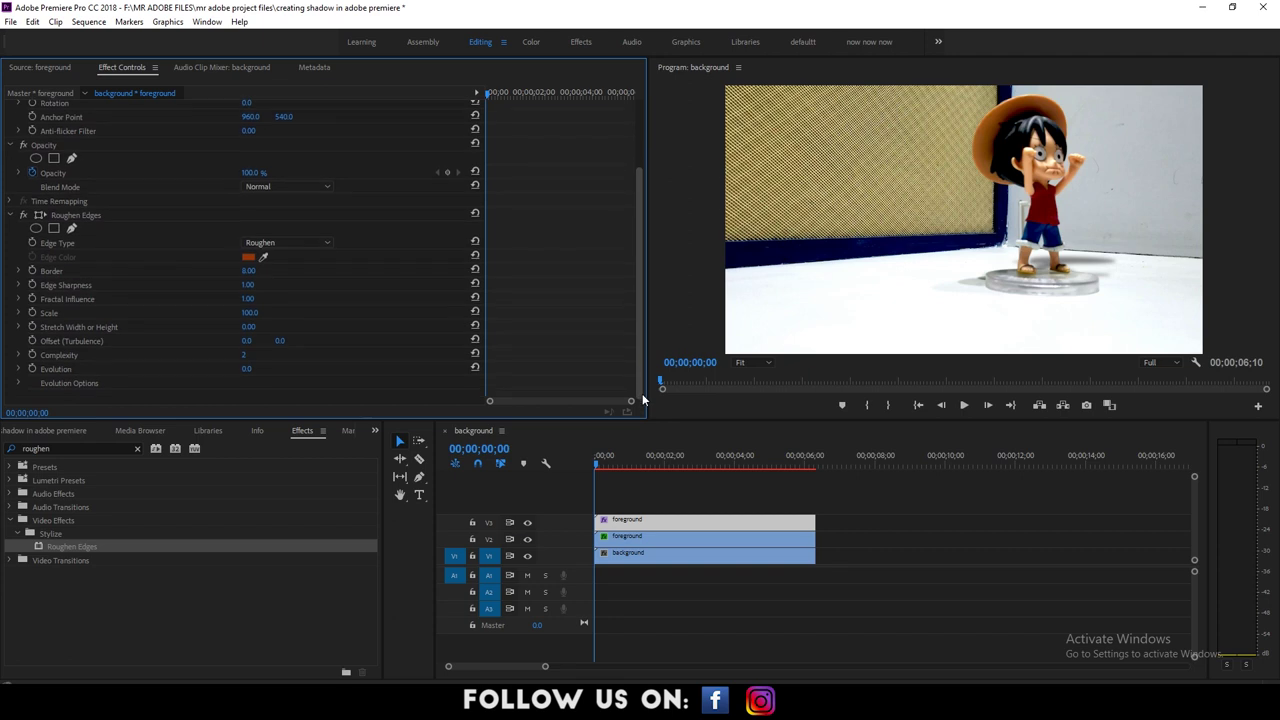
pyautogui.click(685, 461)
pyautogui.click(527, 556)
pyautogui.moveTo(249, 290); pyautogui.dragTo(278, 287)
pyautogui.press('space')
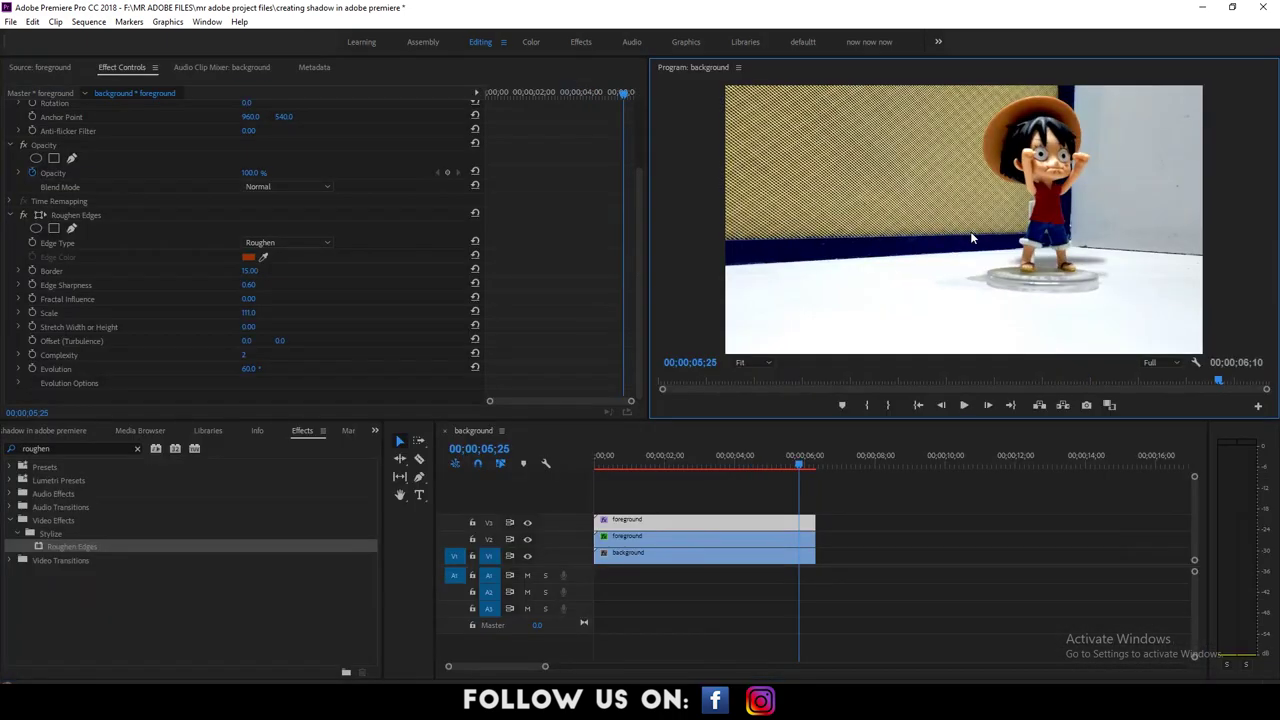
pyautogui.click(622, 463)
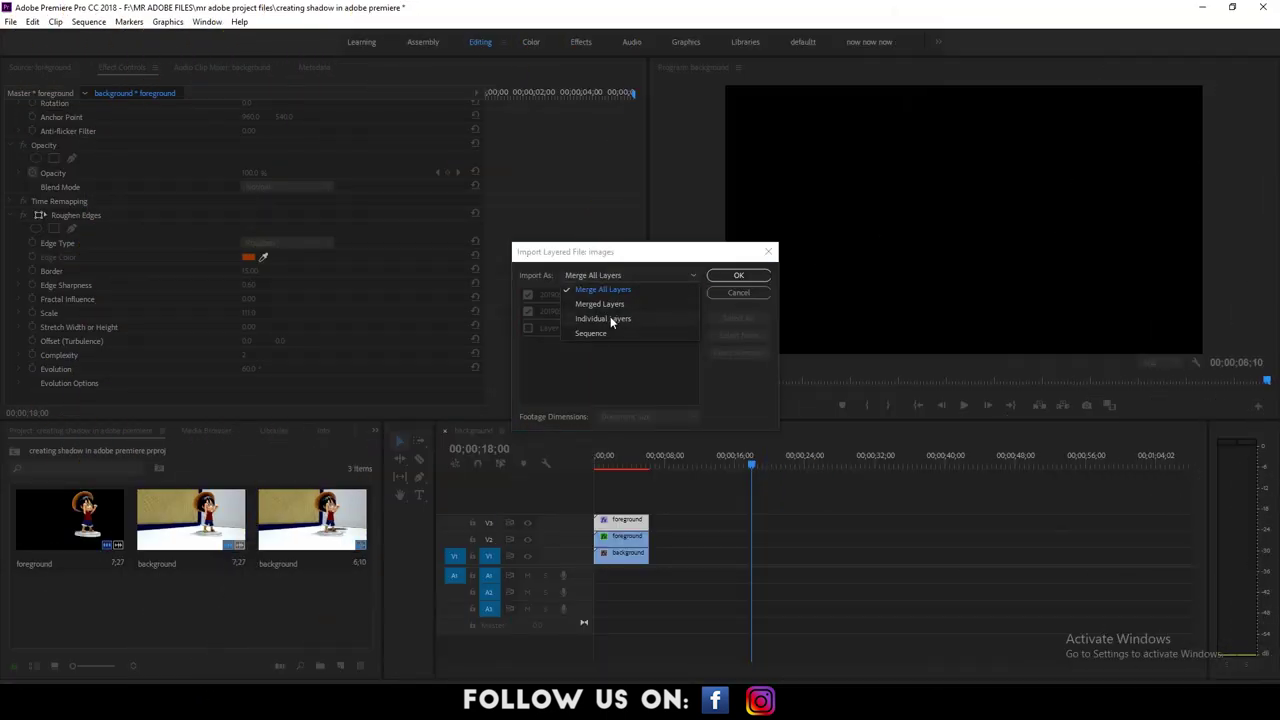
# Import the layered second photo, placing its background on V1 and the cut-out figure above it
pyautogui.click(741, 274)
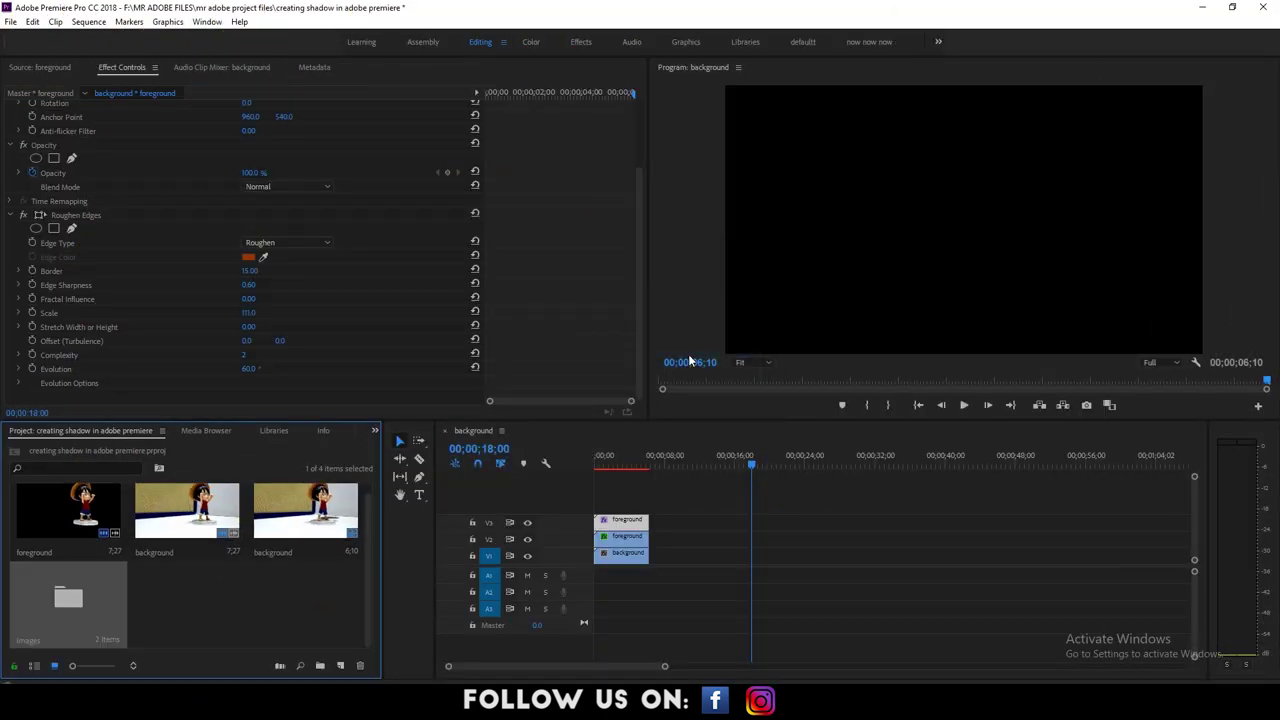
pyautogui.doubleClick(65, 590)
pyautogui.click(212, 540)
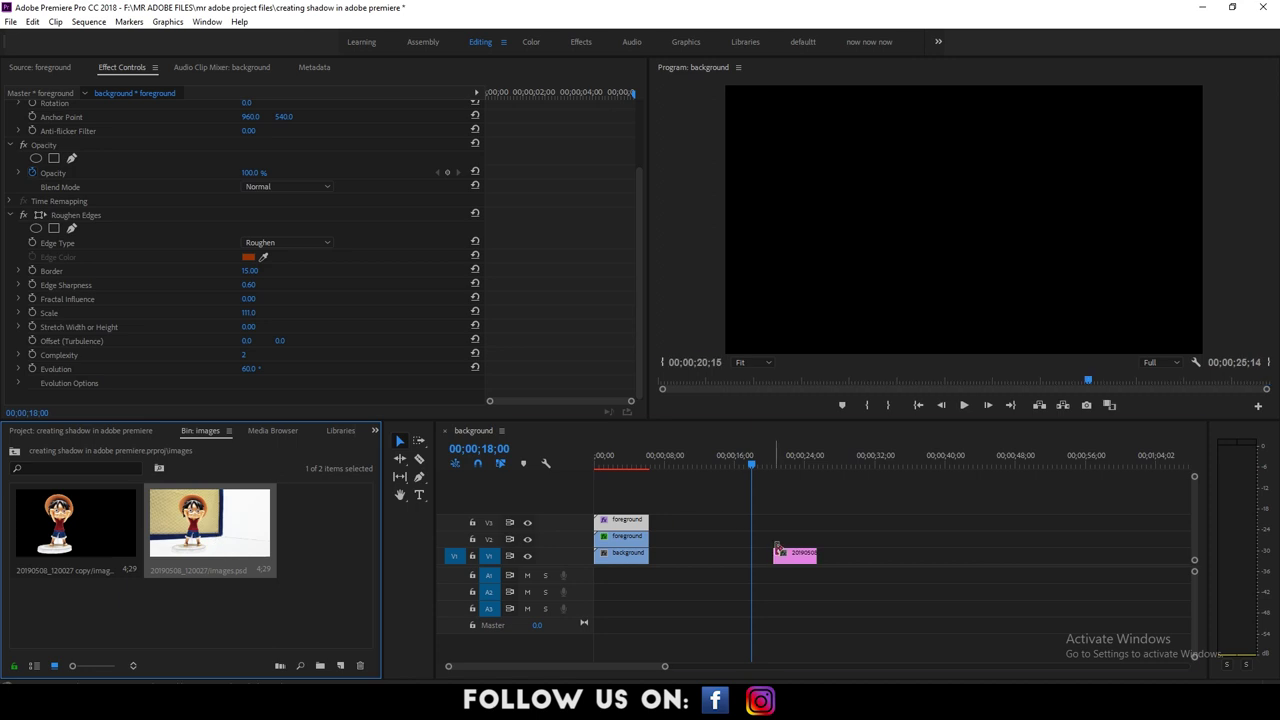
pyautogui.moveTo(778, 550); pyautogui.dragTo(777, 551)
pyautogui.press('=')
pyautogui.moveTo(90, 538); pyautogui.dragTo(914, 520)
pyautogui.press('=')
pyautogui.press('=')
pyautogui.press('=')
# Select the middle figure copy and bring up the Effects list
pyautogui.click(917, 545)
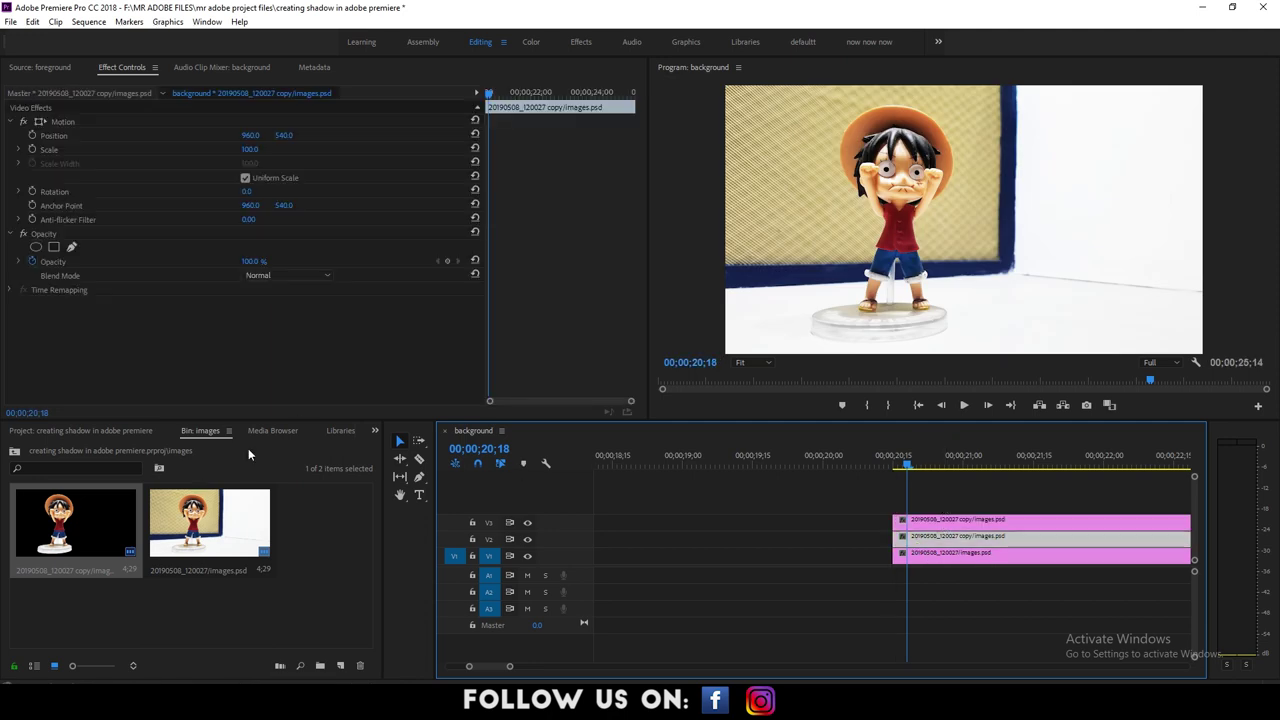
pyautogui.click(340, 430)
pyautogui.click(375, 432)
pyautogui.click(394, 521)
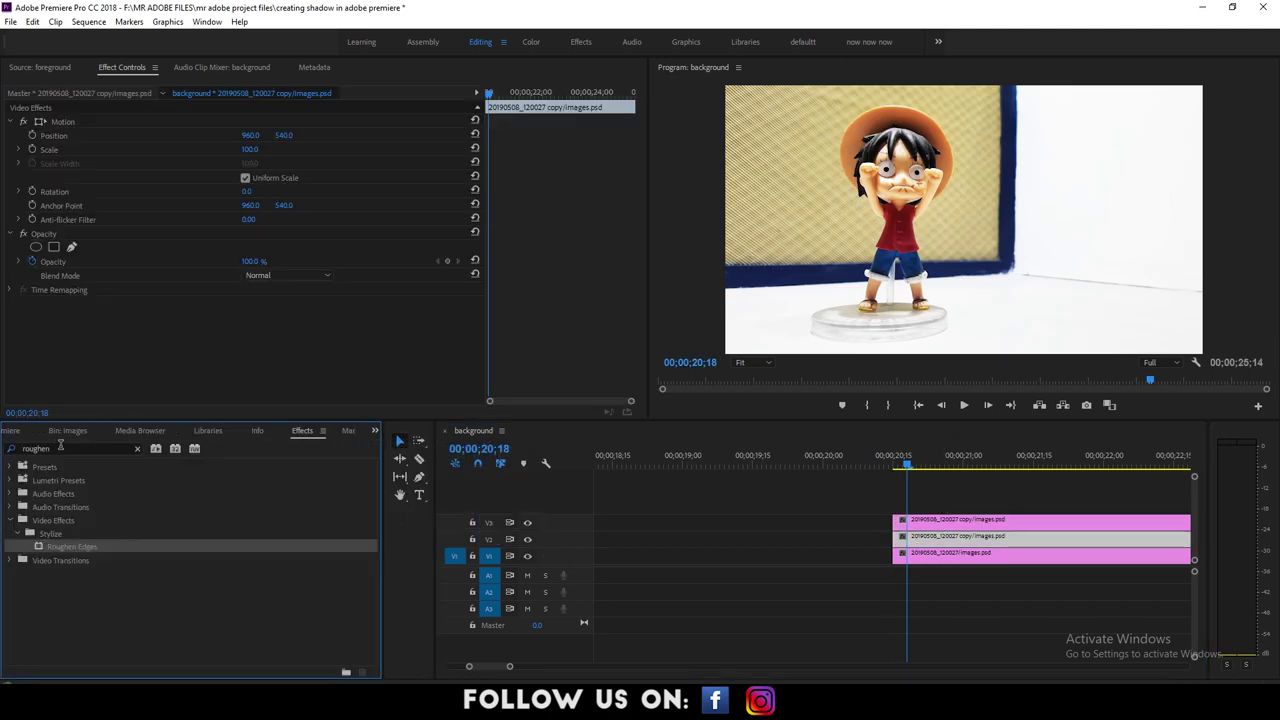
# Apply Basic 3D to the V2 copy with Swivel 15°, Tilt -83° and Distance -12
pyautogui.write('basic')
pyautogui.doubleClick(73, 549)
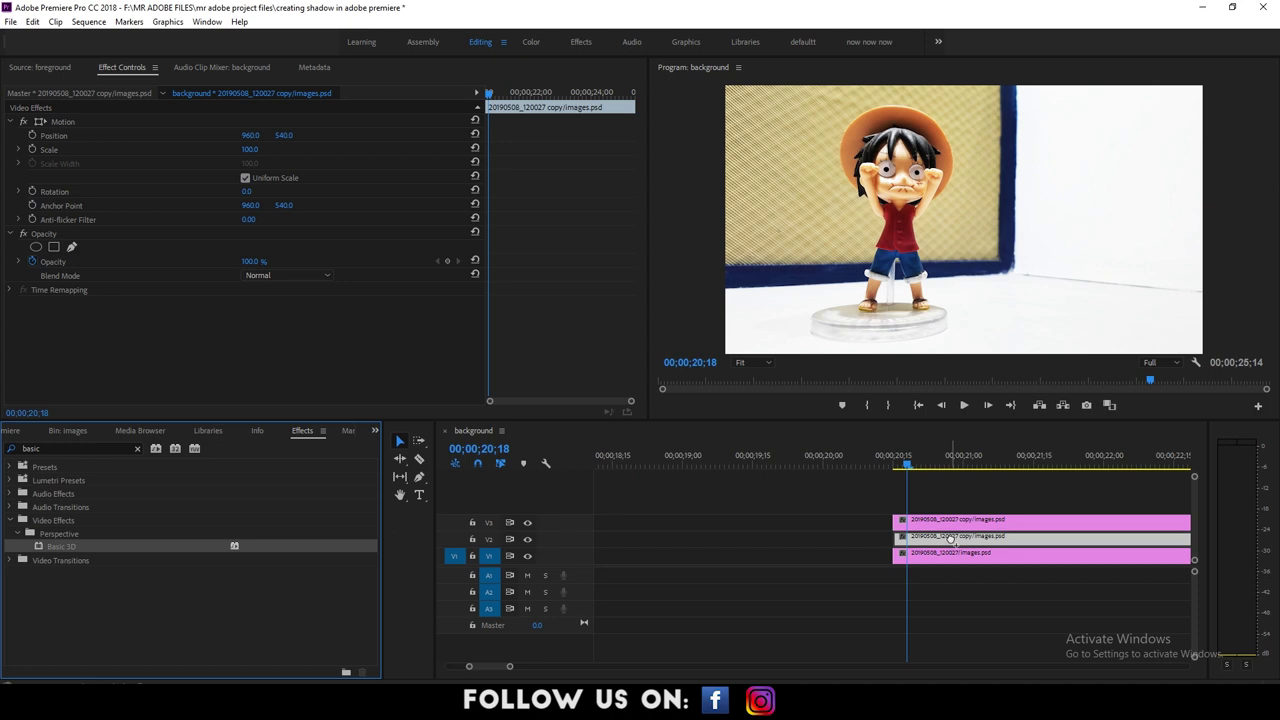
pyautogui.moveTo(248, 332); pyautogui.dragTo(191, 343)
pyautogui.moveTo(250, 135); pyautogui.dragTo(640, 141)
pyautogui.moveTo(249, 338); pyautogui.dragTo(193, 370)
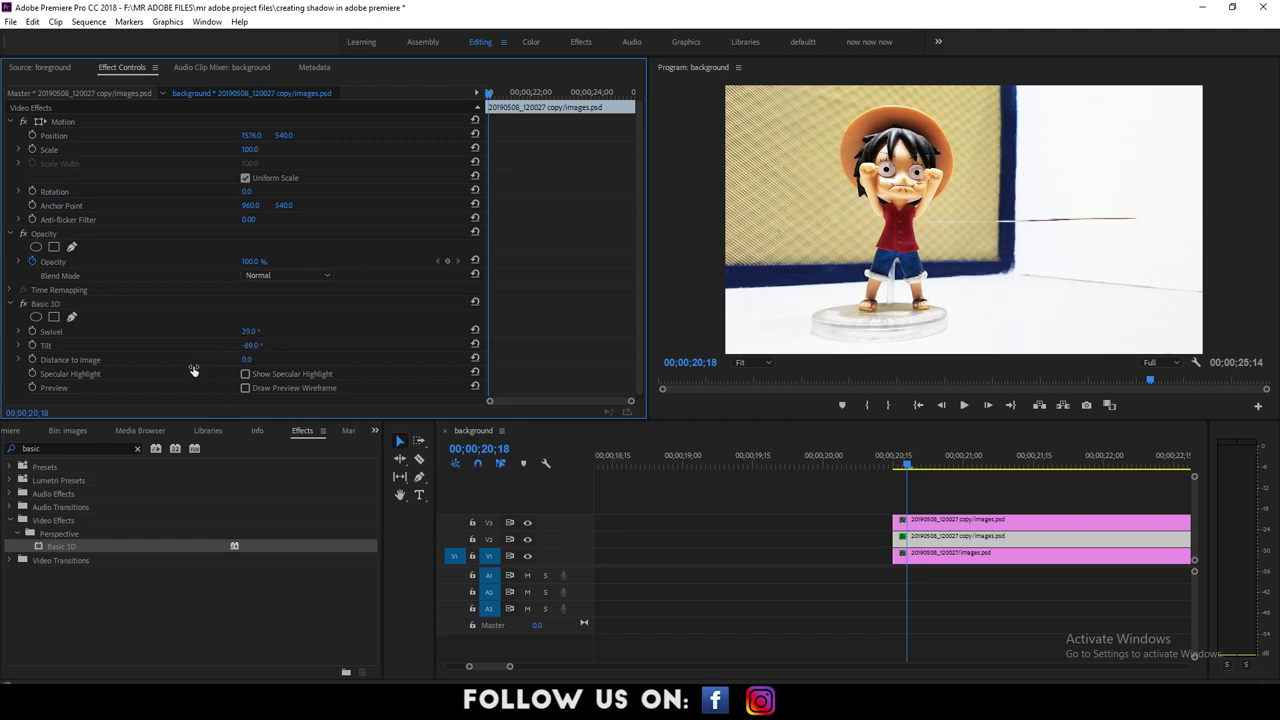
# Move the flattened copy to position 1312, 859 so it lies behind the figure
pyautogui.moveTo(287, 138); pyautogui.dragTo(73, 205)
pyautogui.moveTo(282, 139); pyautogui.dragTo(312, 133)
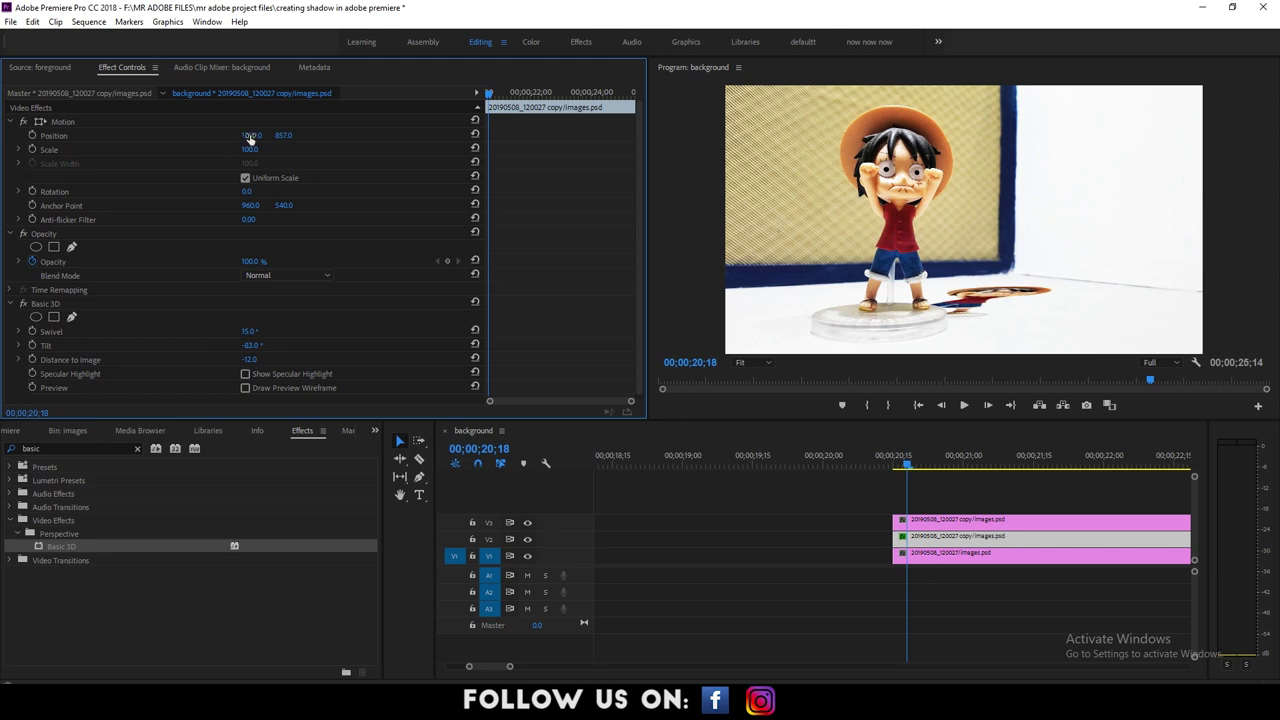
pyautogui.moveTo(286, 135)
pyautogui.mouseDown()
pyautogui.moveTo(300, 128)
pyautogui.moveTo(288, 136)
pyautogui.mouseUp()
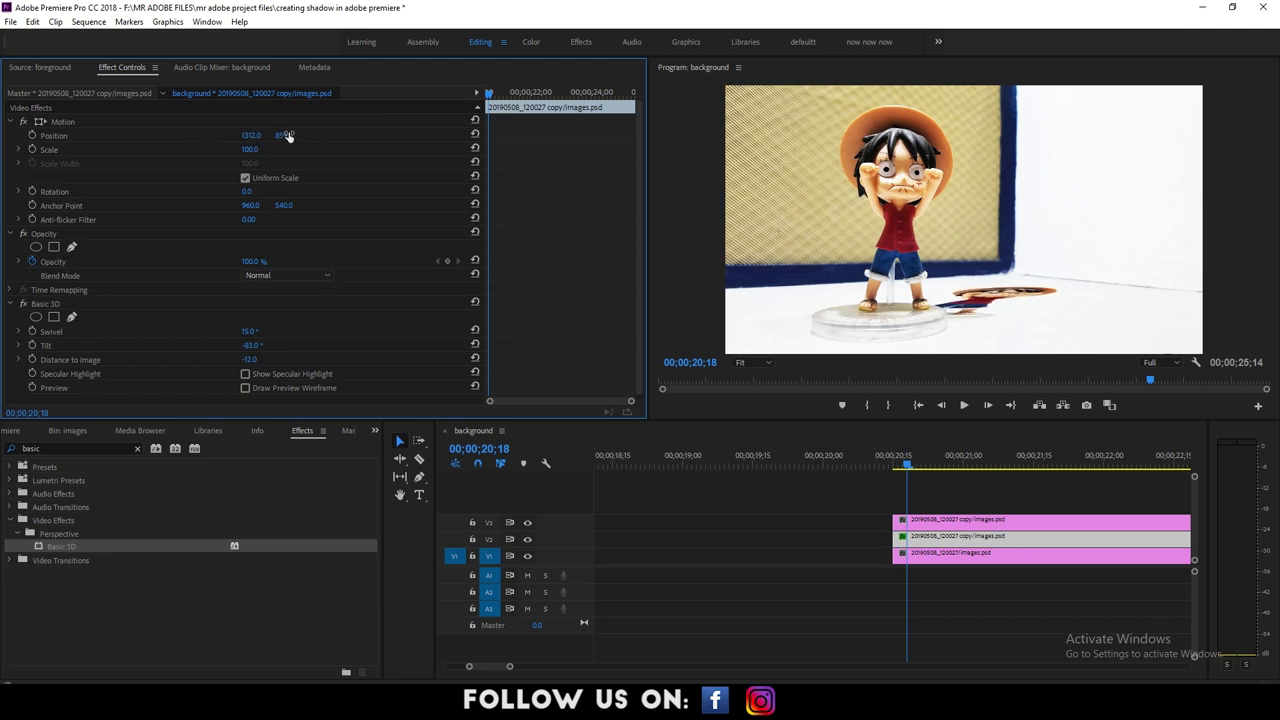
pyautogui.doubleClick(70, 448)
# Apply Color Balance (RGB) to the shadow copy with Red, Green and Blue at 0
pyautogui.write('color')
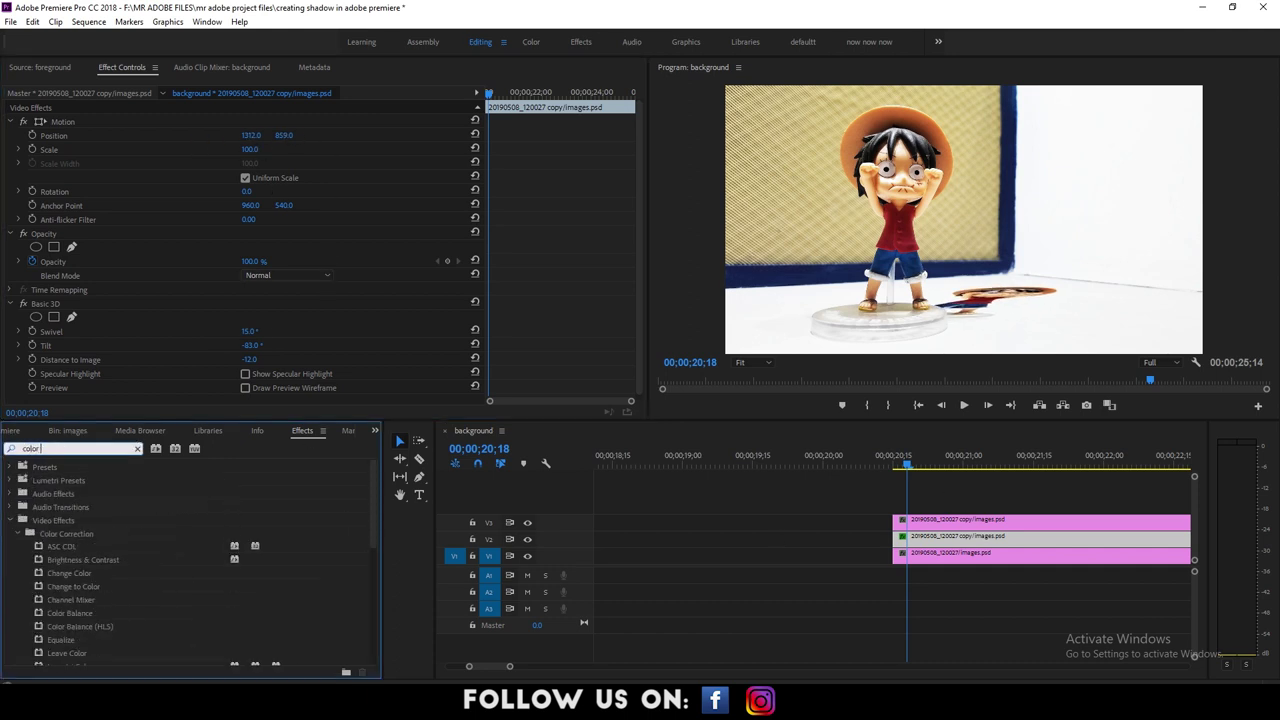
pyautogui.write(' balance')
pyautogui.moveTo(70, 546); pyautogui.dragTo(905, 551)
pyautogui.scroll(-4, 628, 311)
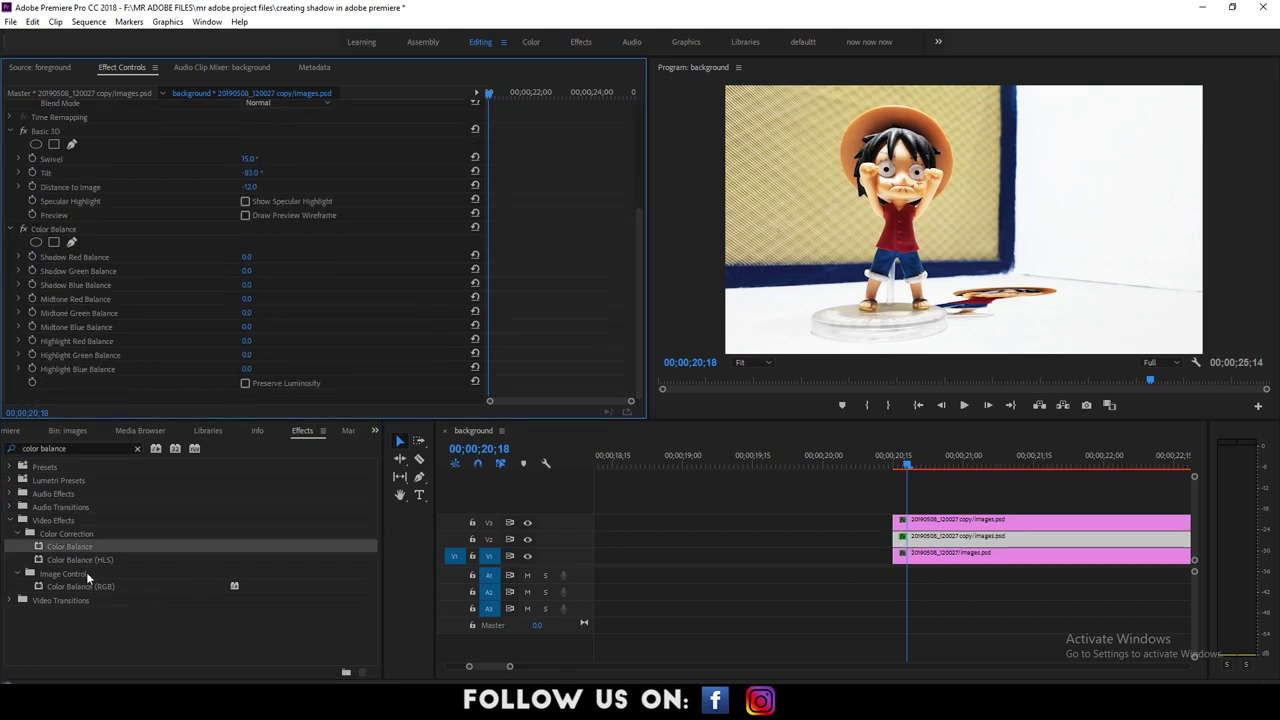
pyautogui.hotkey('ctrl', 'z')
pyautogui.moveTo(79, 590); pyautogui.dragTo(945, 552)
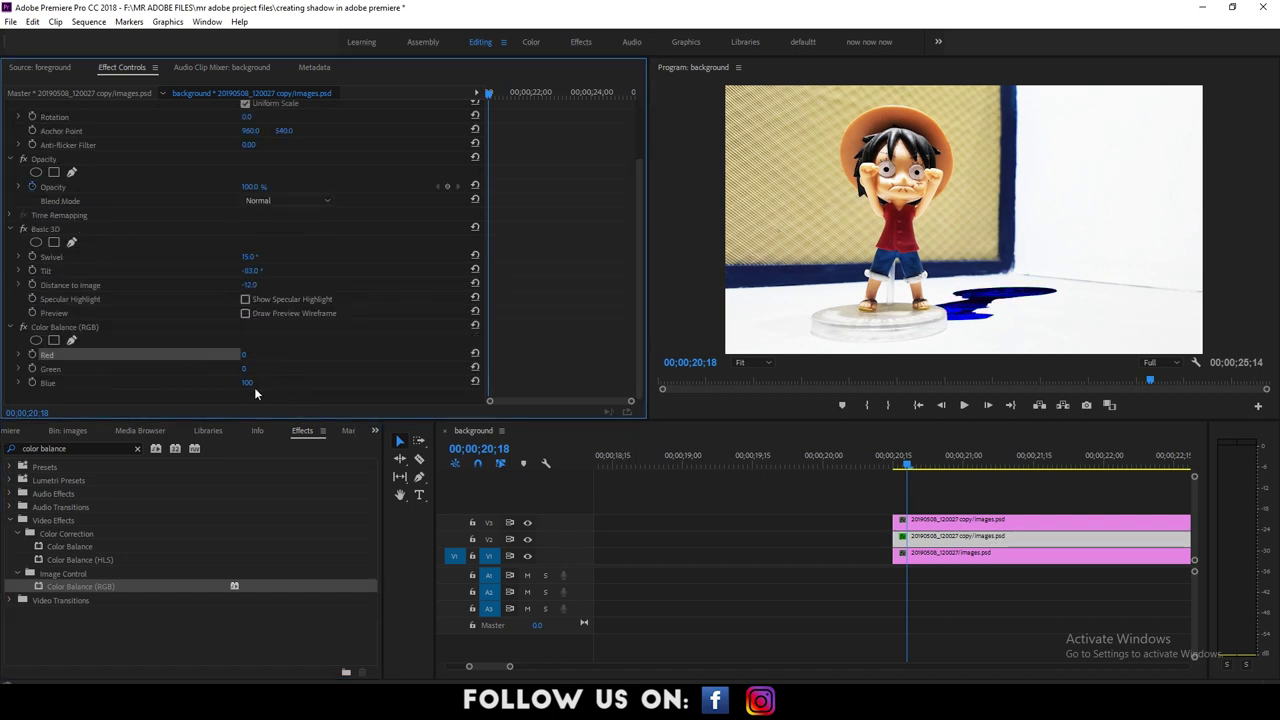
pyautogui.scroll(4, 387, 302)
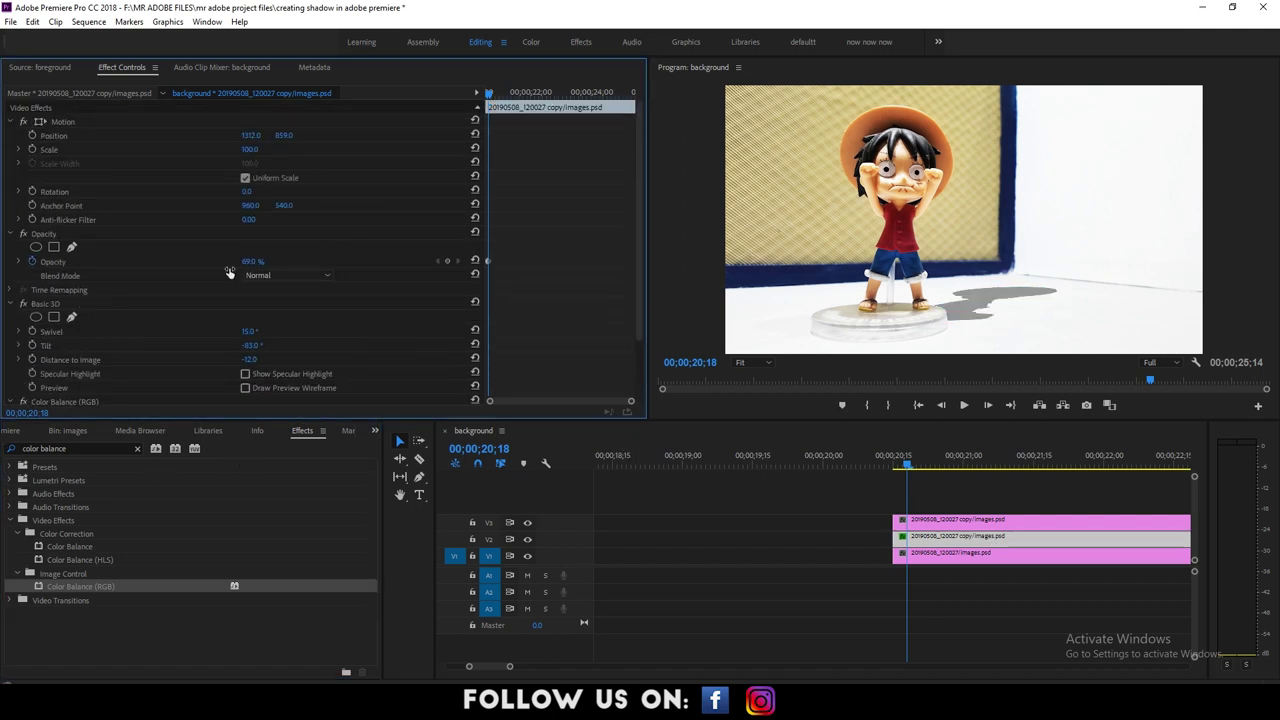
# Lower the shadow's Opacity to about 68% and search the effects for 'rough'
pyautogui.click(33, 261)
pyautogui.press('Delete')
pyautogui.click(680, 369)
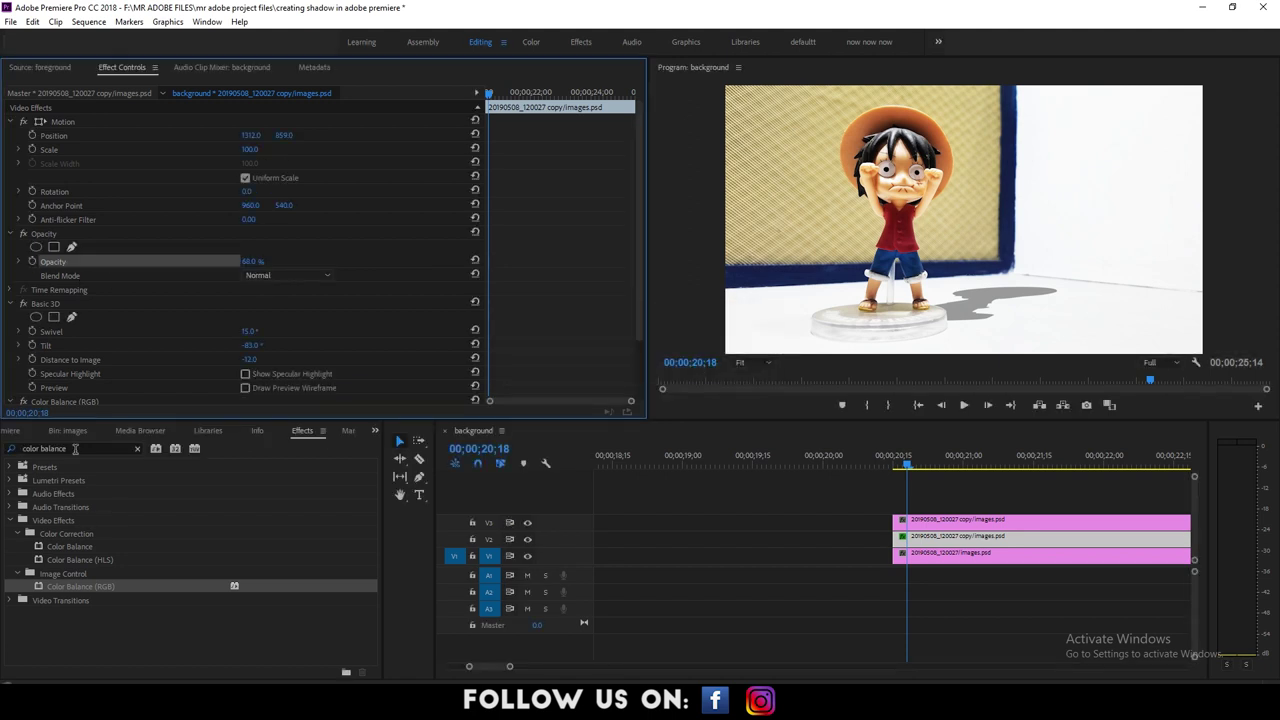
pyautogui.write('rough')
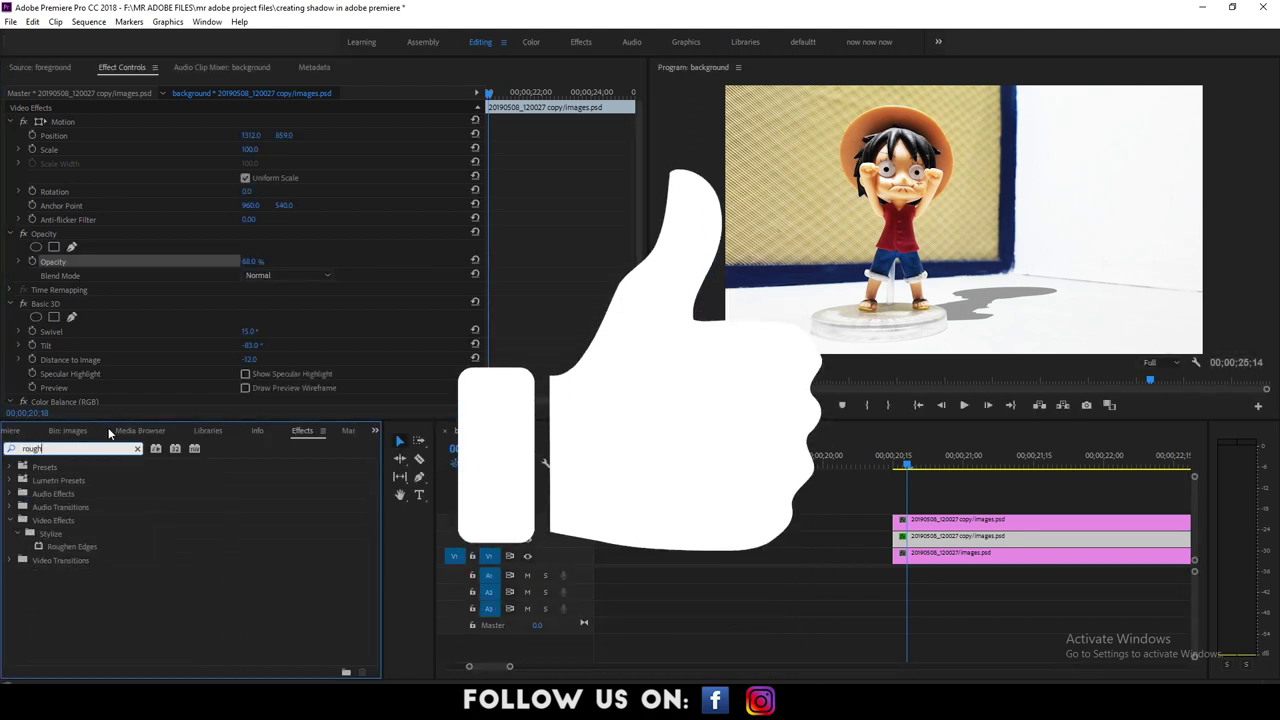
# Add Roughen Edges to the shadow copy and search the effects for 'gau'
pyautogui.moveTo(632, 569); pyautogui.dragTo(643, 382)
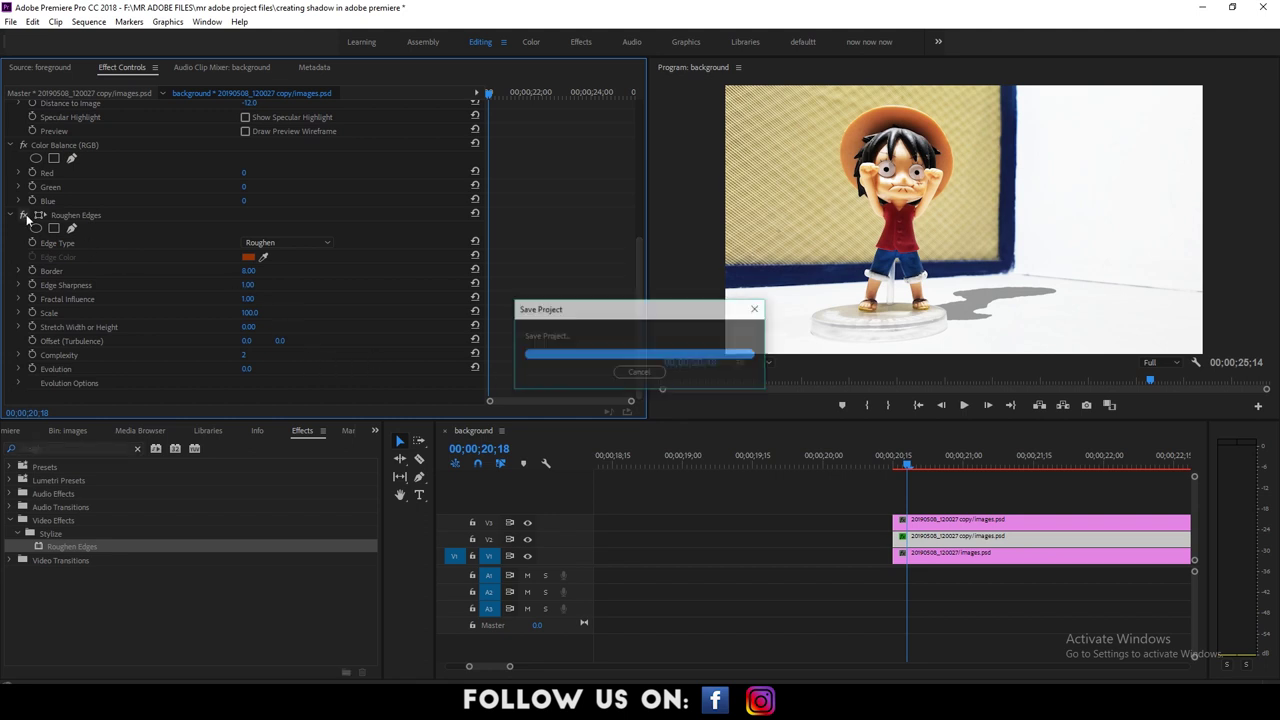
pyautogui.doubleClick(60, 448)
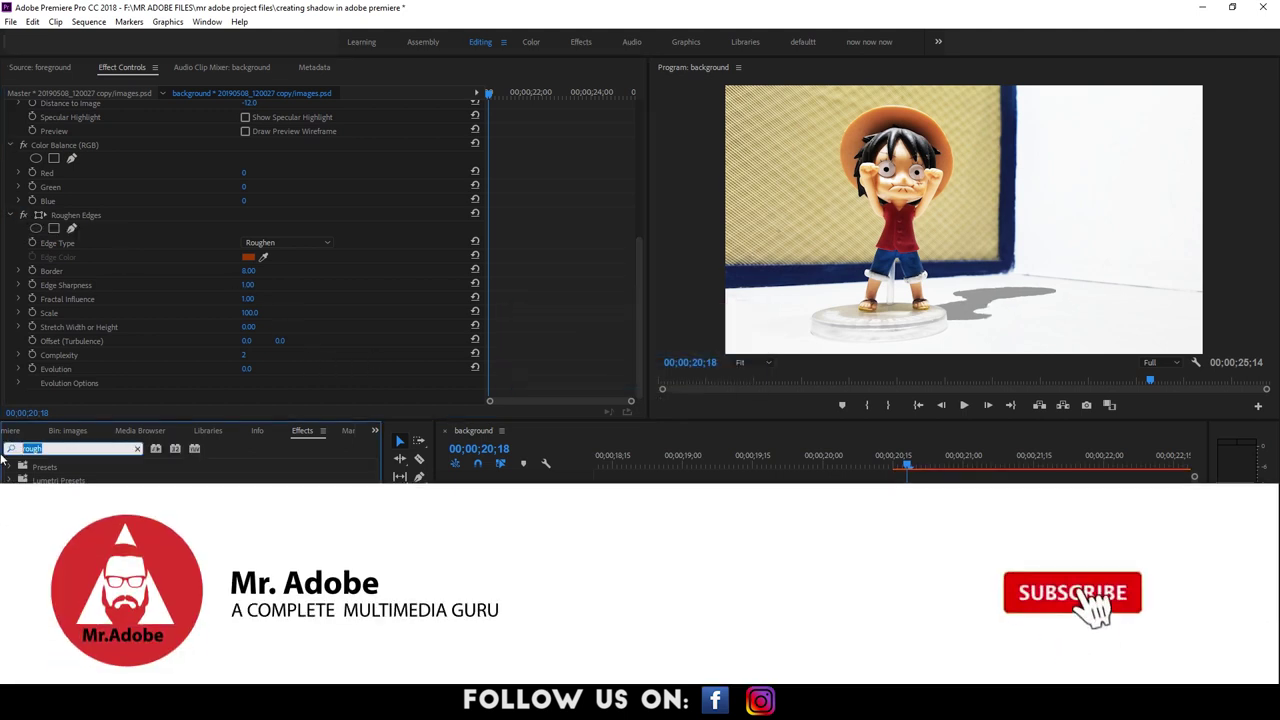
pyautogui.write('gau')
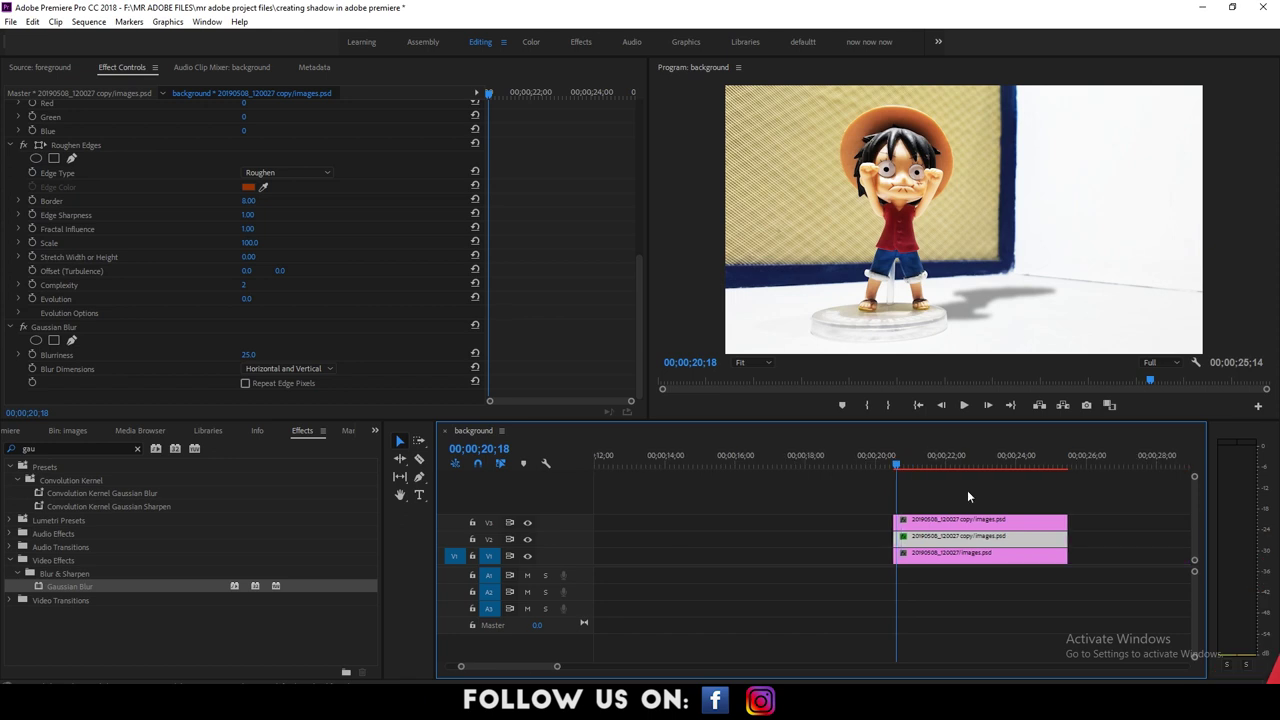
# Nest the three clips as Nested Sequence 01 and scrub through the result
pyautogui.hotkey('ctrl', 'a')
pyautogui.rightClick(955, 540)
pyautogui.click(975, 390)
pyautogui.press('Return')
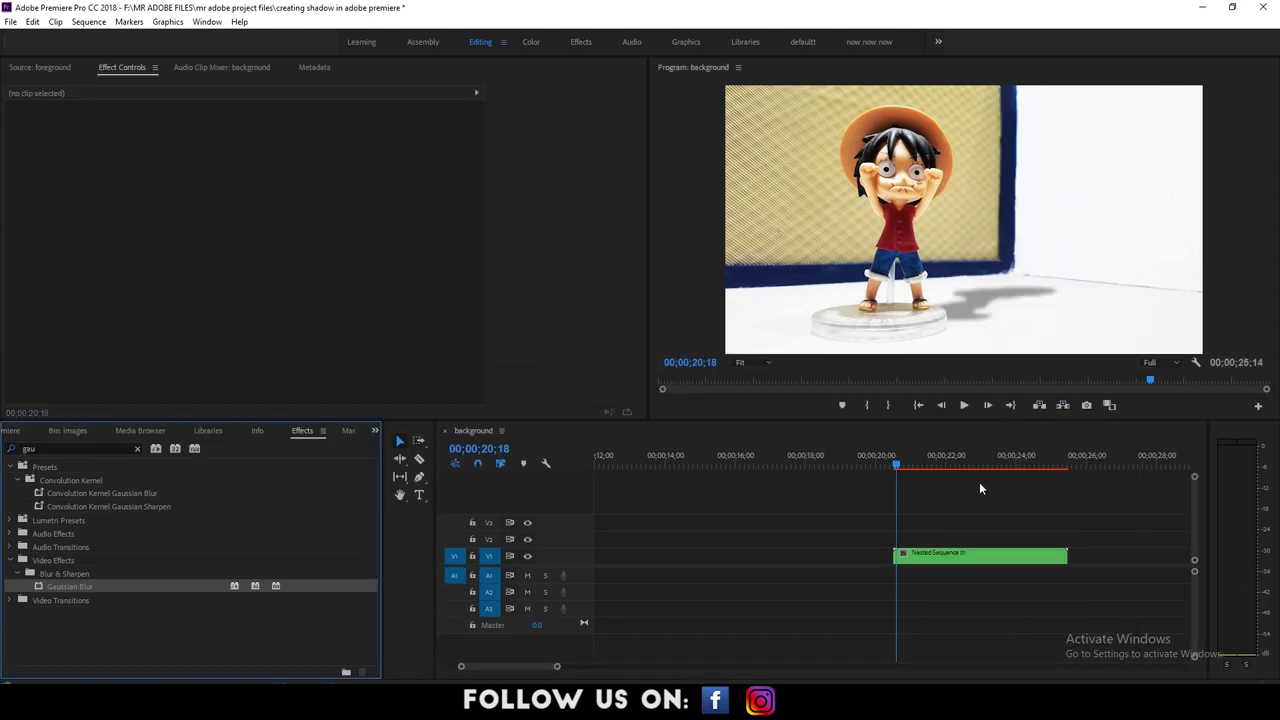
pyautogui.click(930, 552)
pyautogui.moveTo(898, 458); pyautogui.dragTo(963, 458)
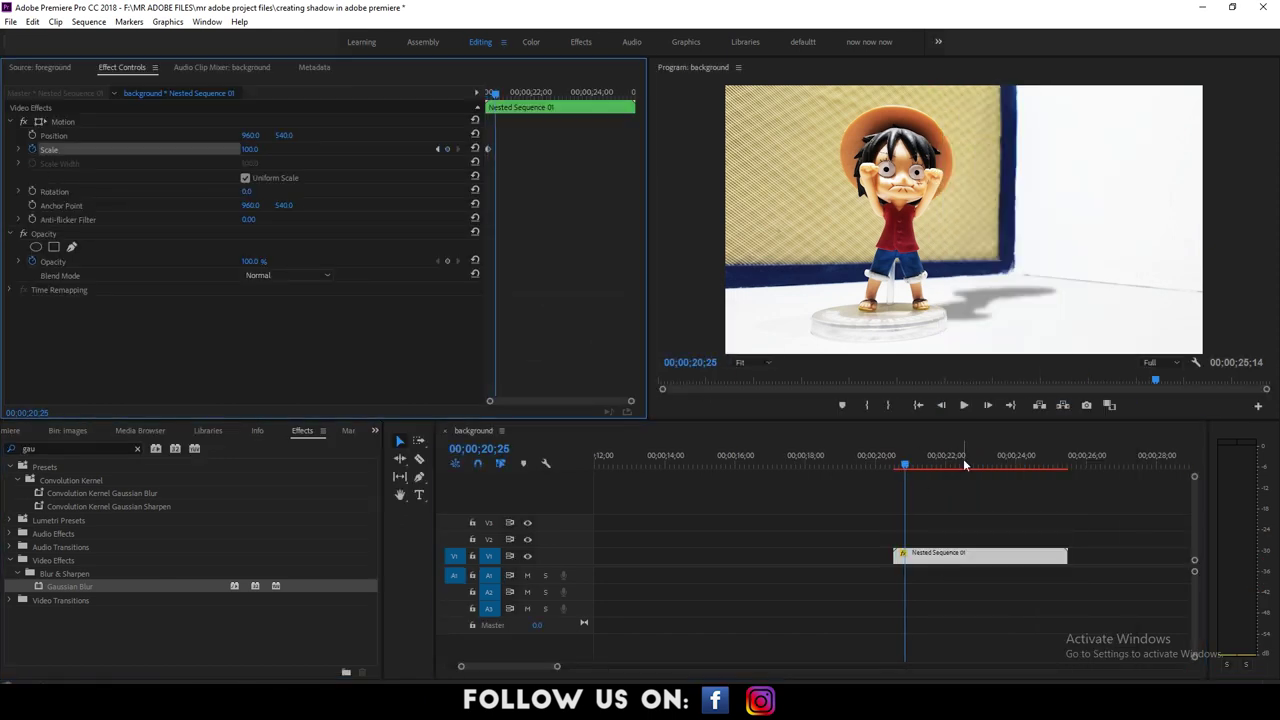
pyautogui.moveTo(963, 458); pyautogui.dragTo(1064, 468)
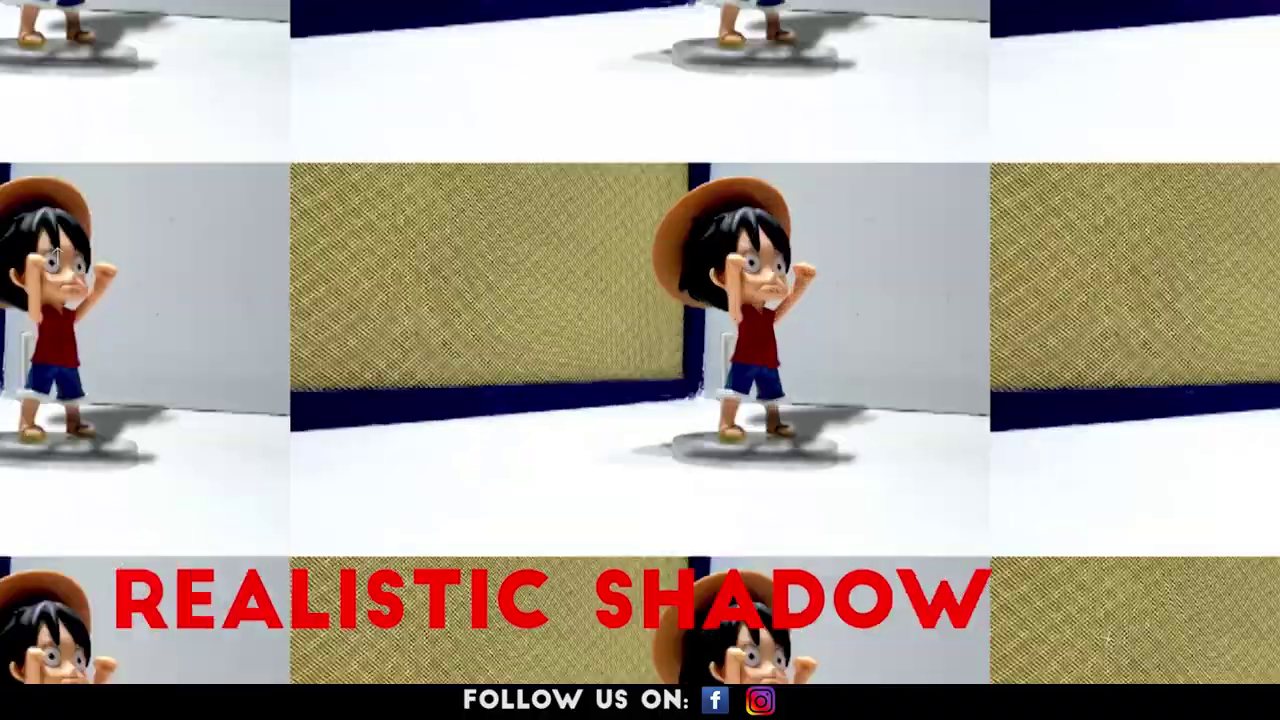